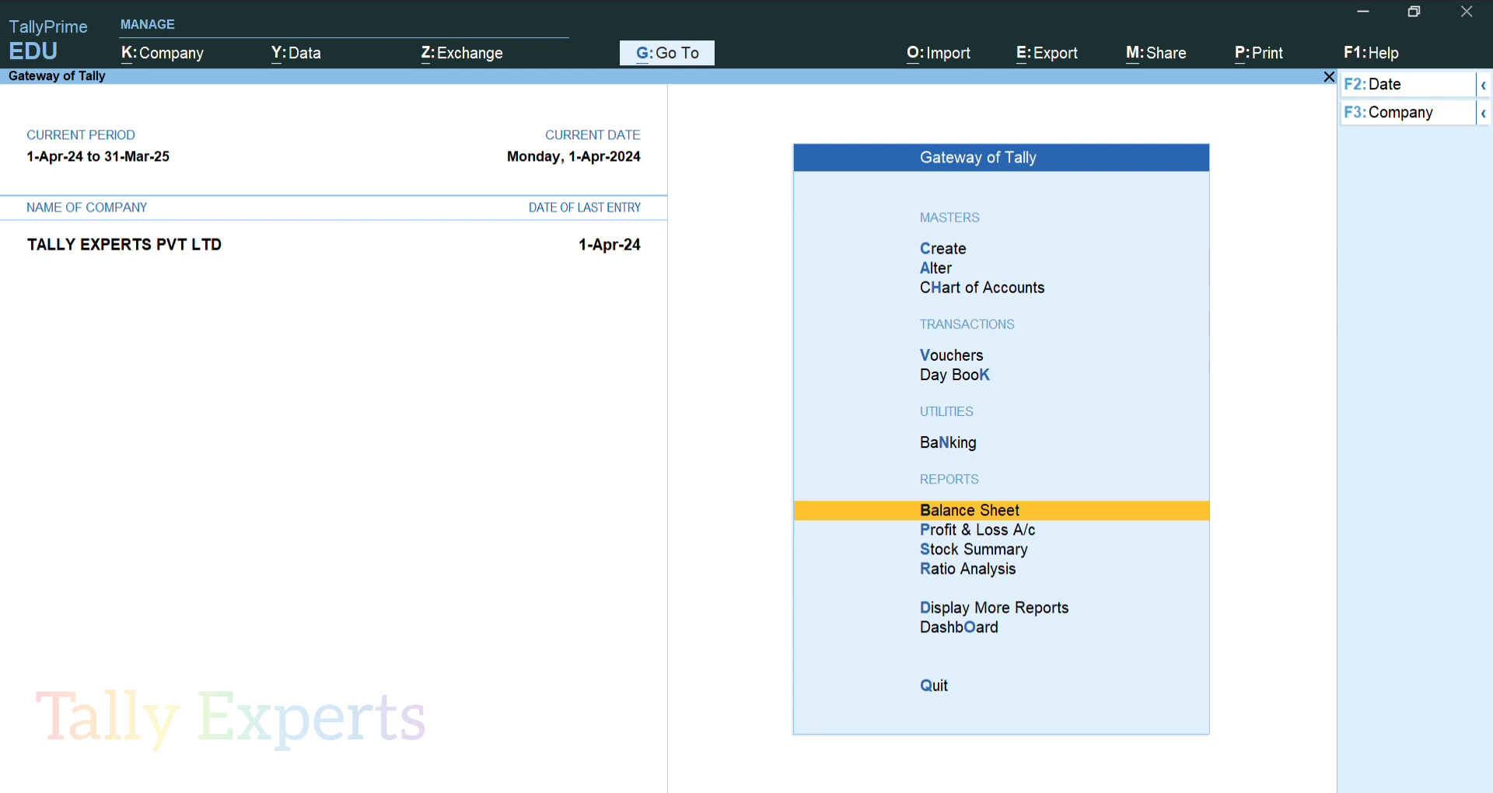
# Create a new ledger named BANK OF MAHARASHTRA, keeping it under Bank Accounts
pyautogui.press('Up')
pyautogui.press('Up')
pyautogui.press('Up')
pyautogui.press('Up')
pyautogui.press('Up')
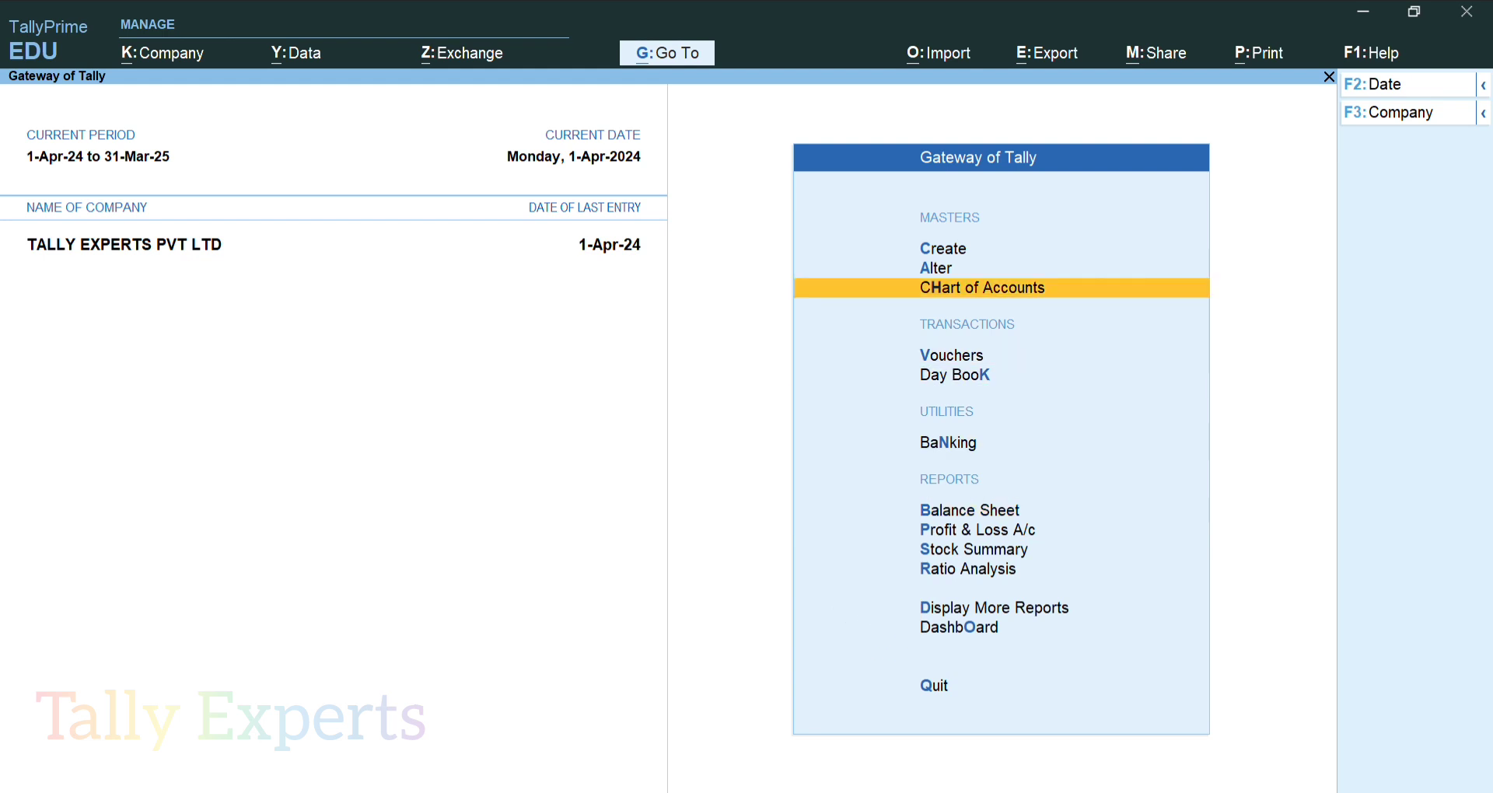
pyautogui.press('Up')
pyautogui.press('Return')
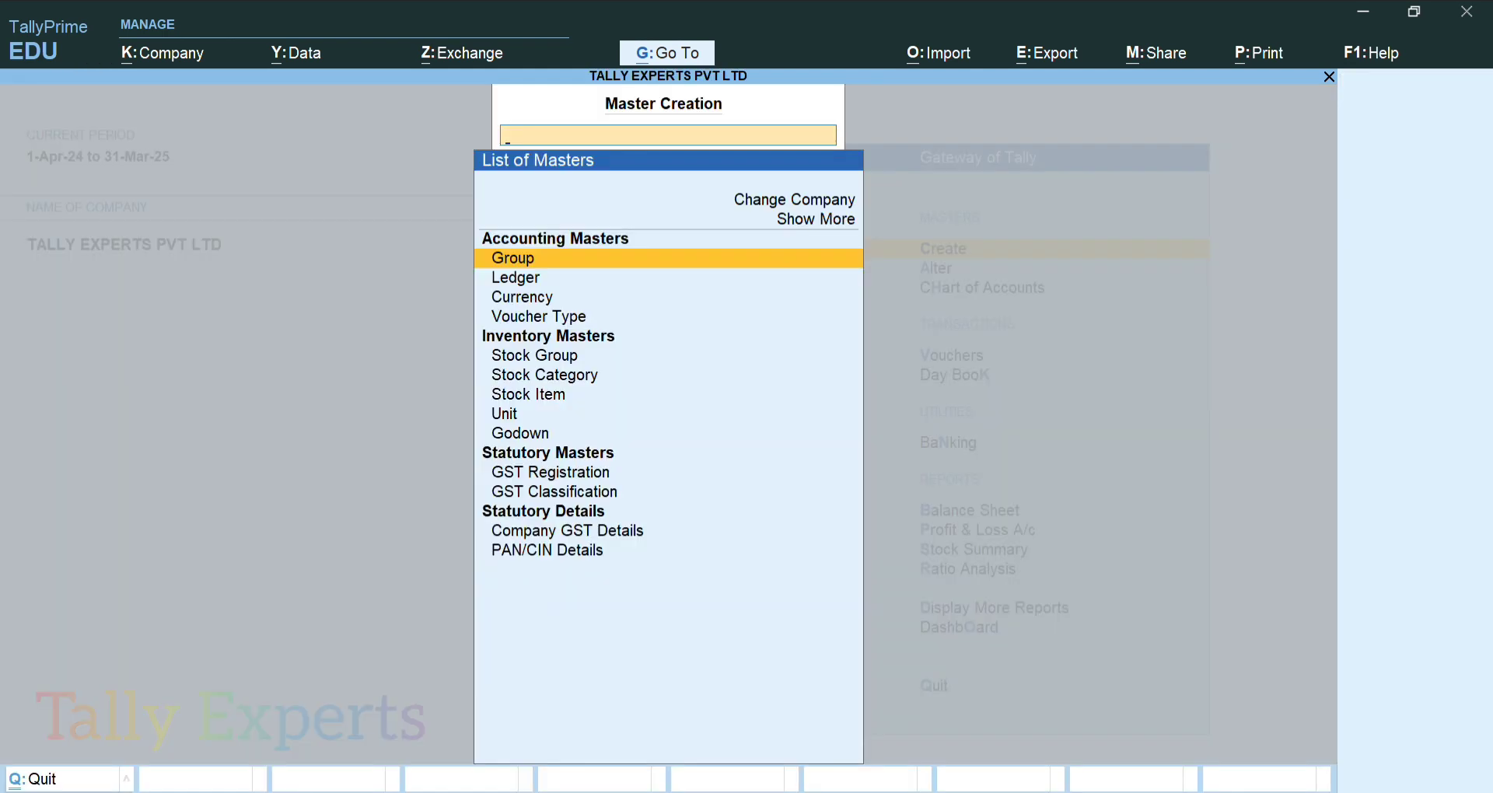
pyautogui.press('Down')
pyautogui.press('Return')
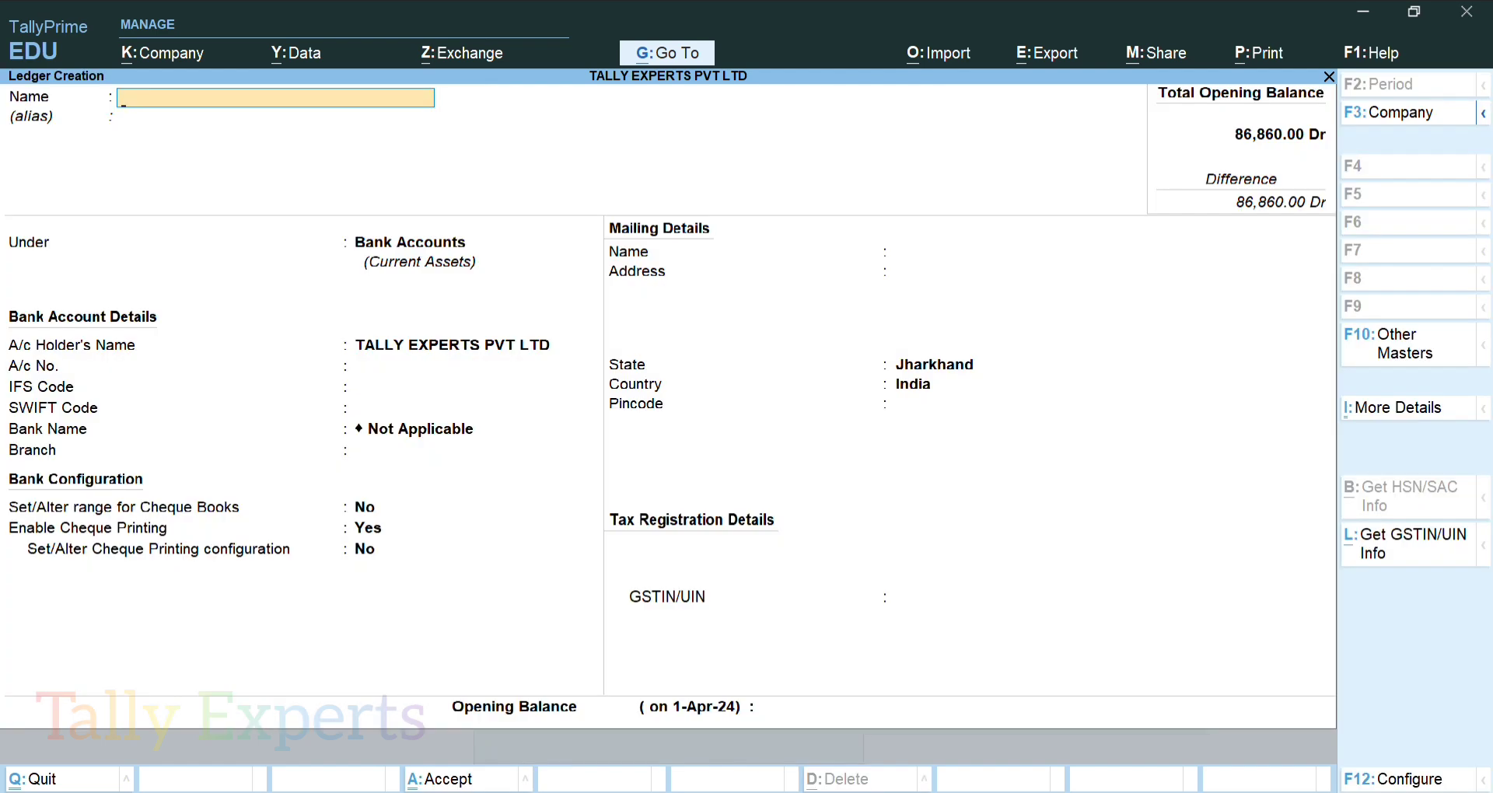
pyautogui.write('BANK OF MAHARASHTRA')
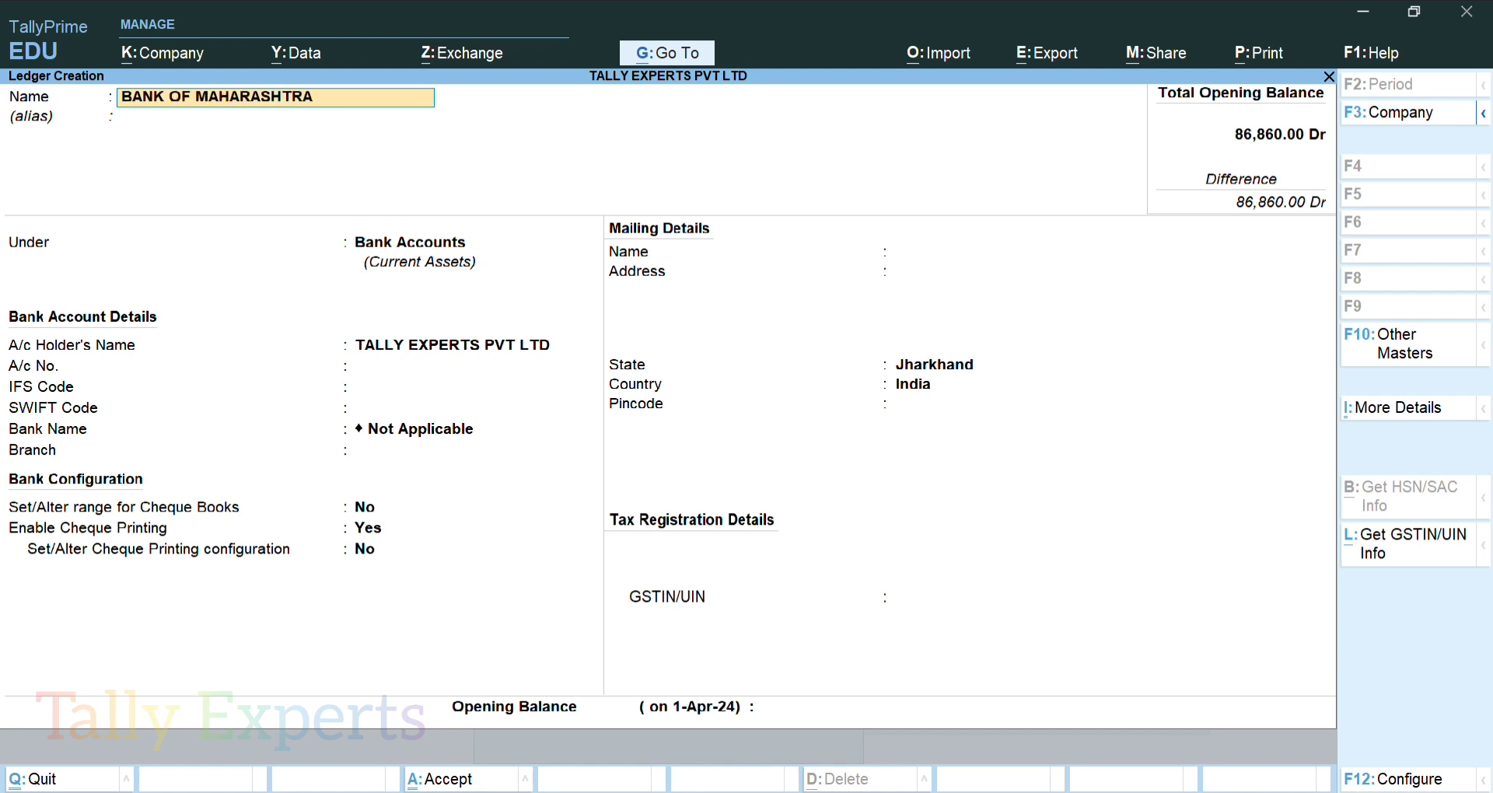
pyautogui.press('Return')
pyautogui.press('Return')
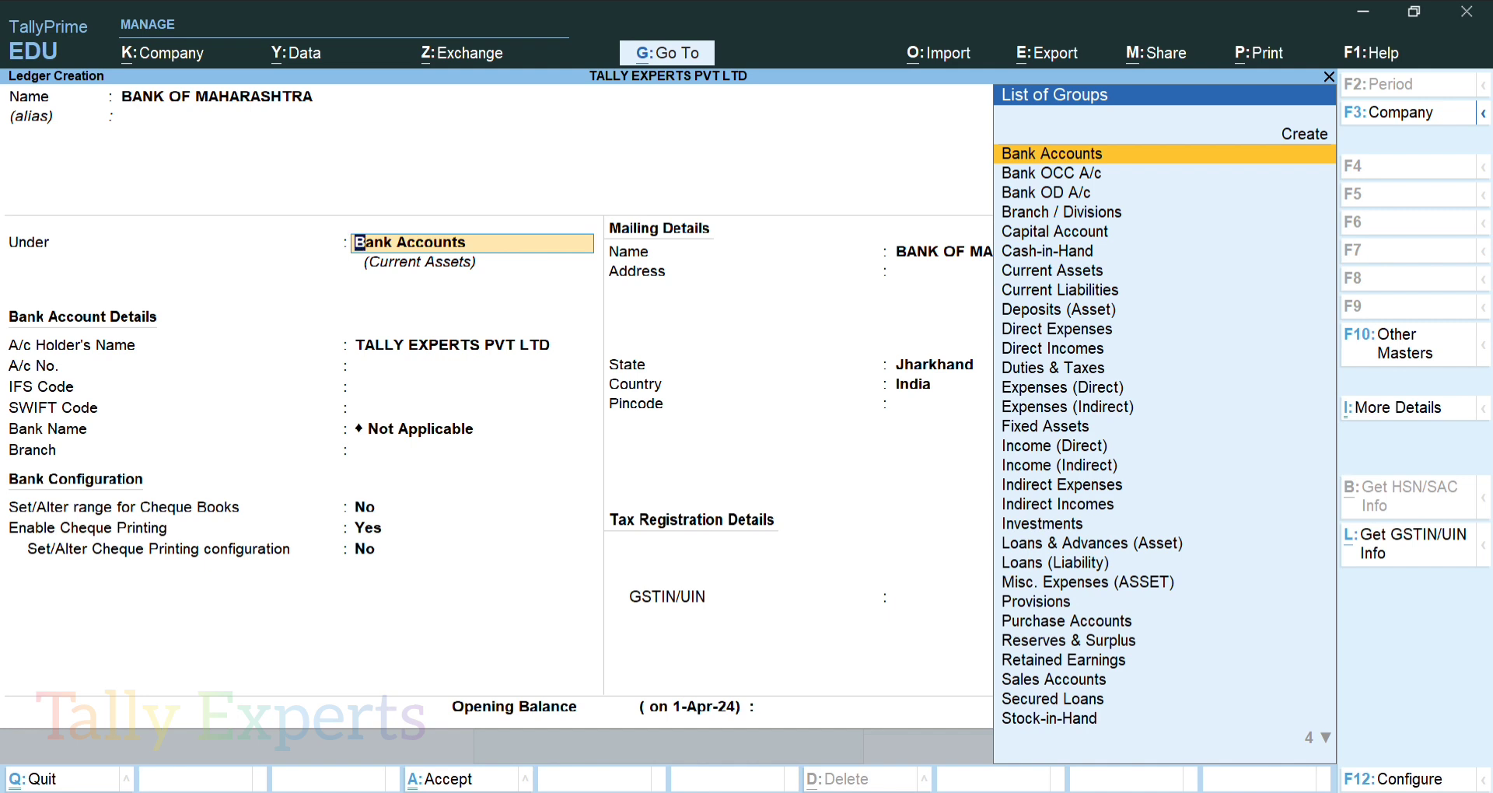
pyautogui.press('Return')
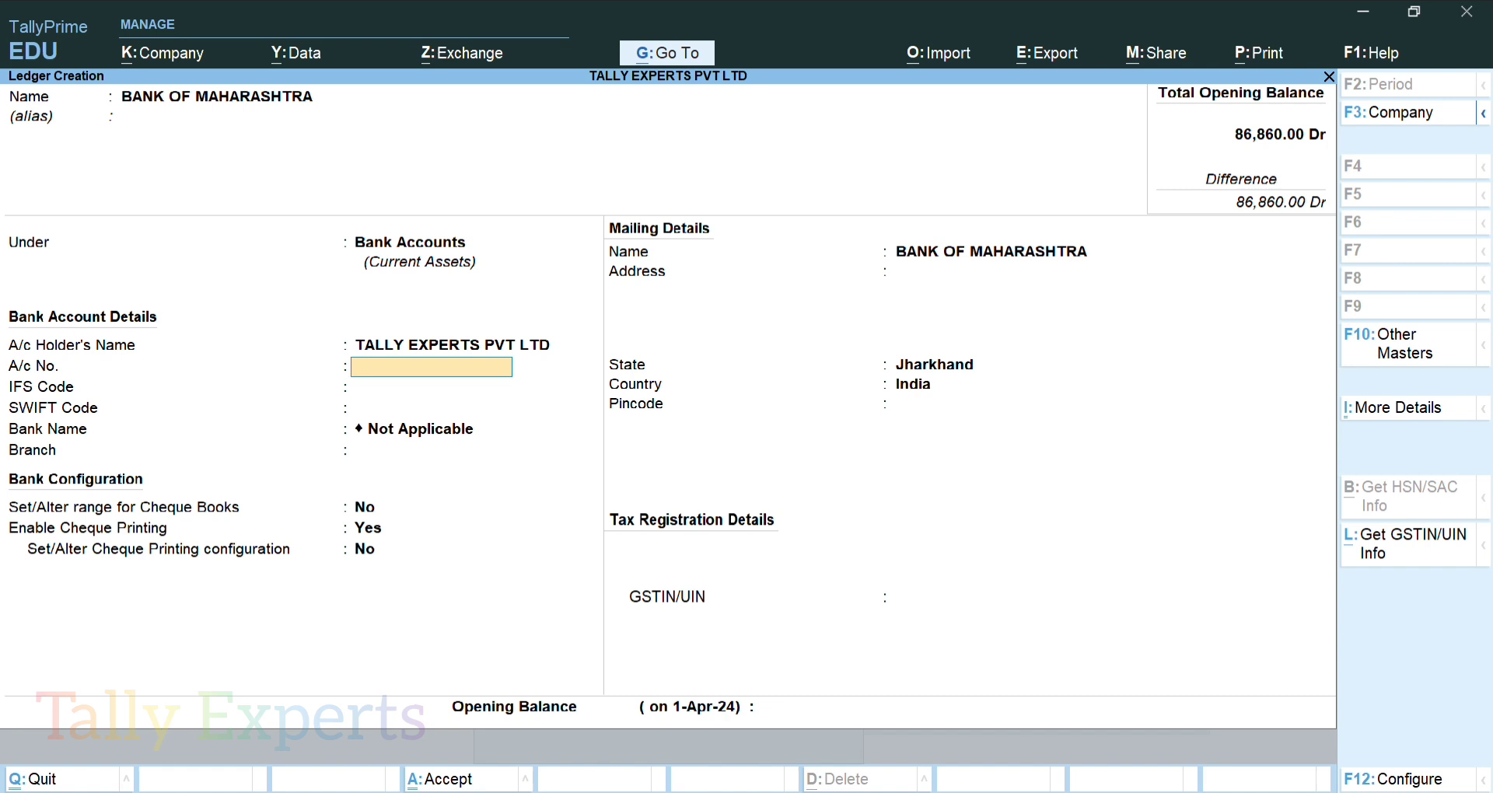
# Enter the bank account number, IFS code MAHB0001696 and branch RANCHI, skipping SWIFT code and bank name
pyautogui.press('Return')
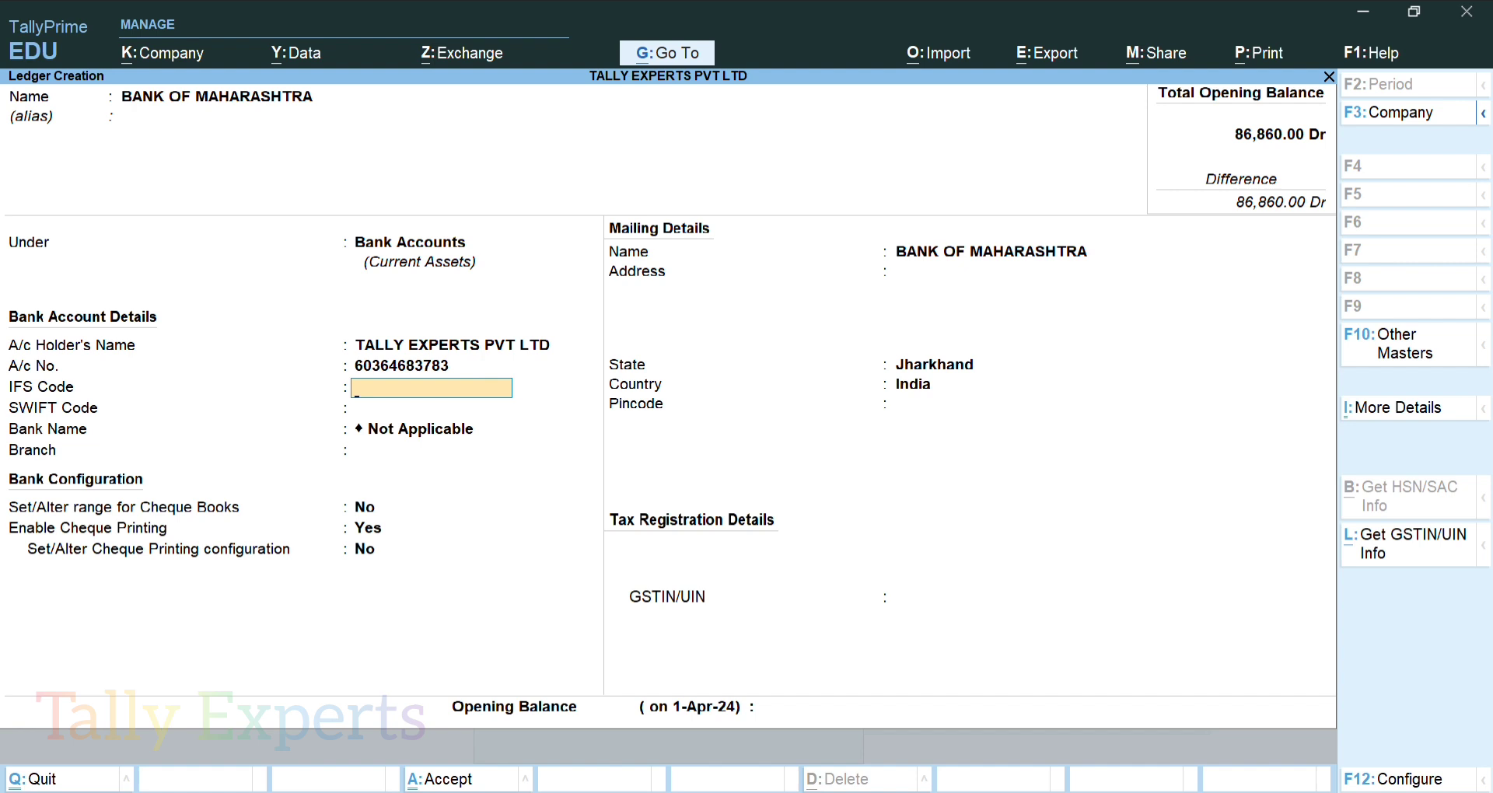
pyautogui.write('MAHB0001696')
pyautogui.press('Return')
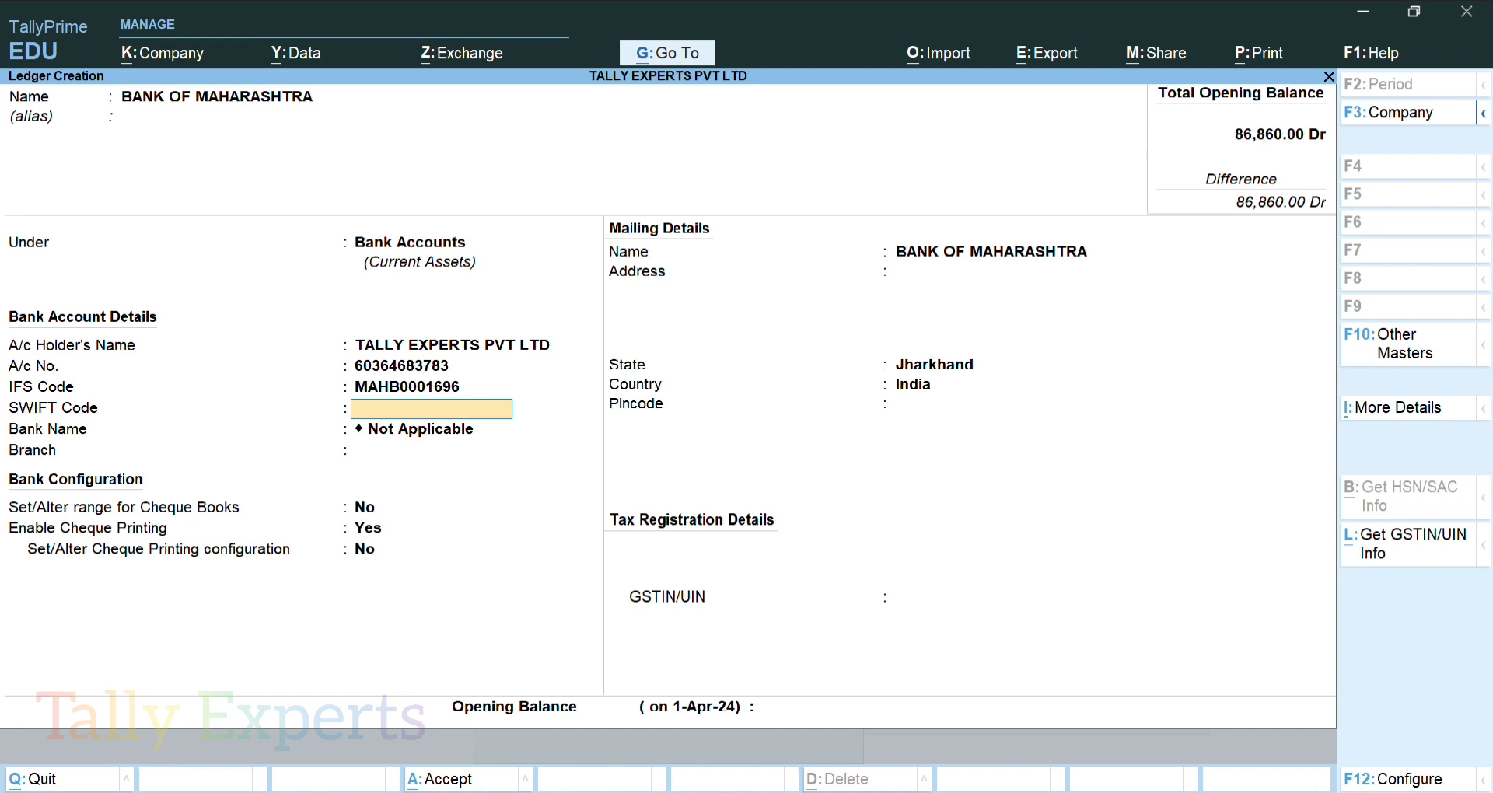
pyautogui.press('Return')
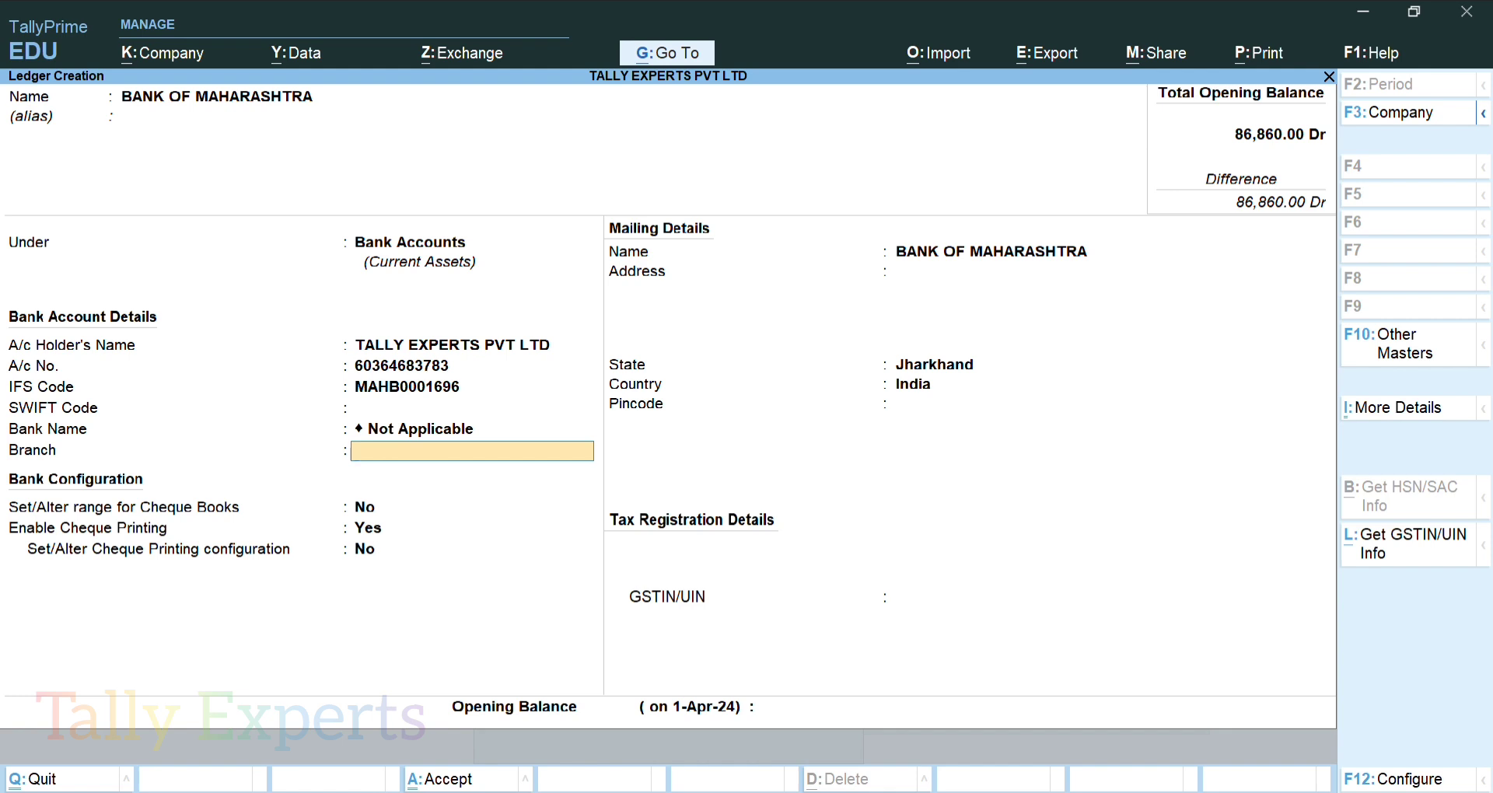
pyautogui.write('RANCHI')
pyautogui.press('Return')
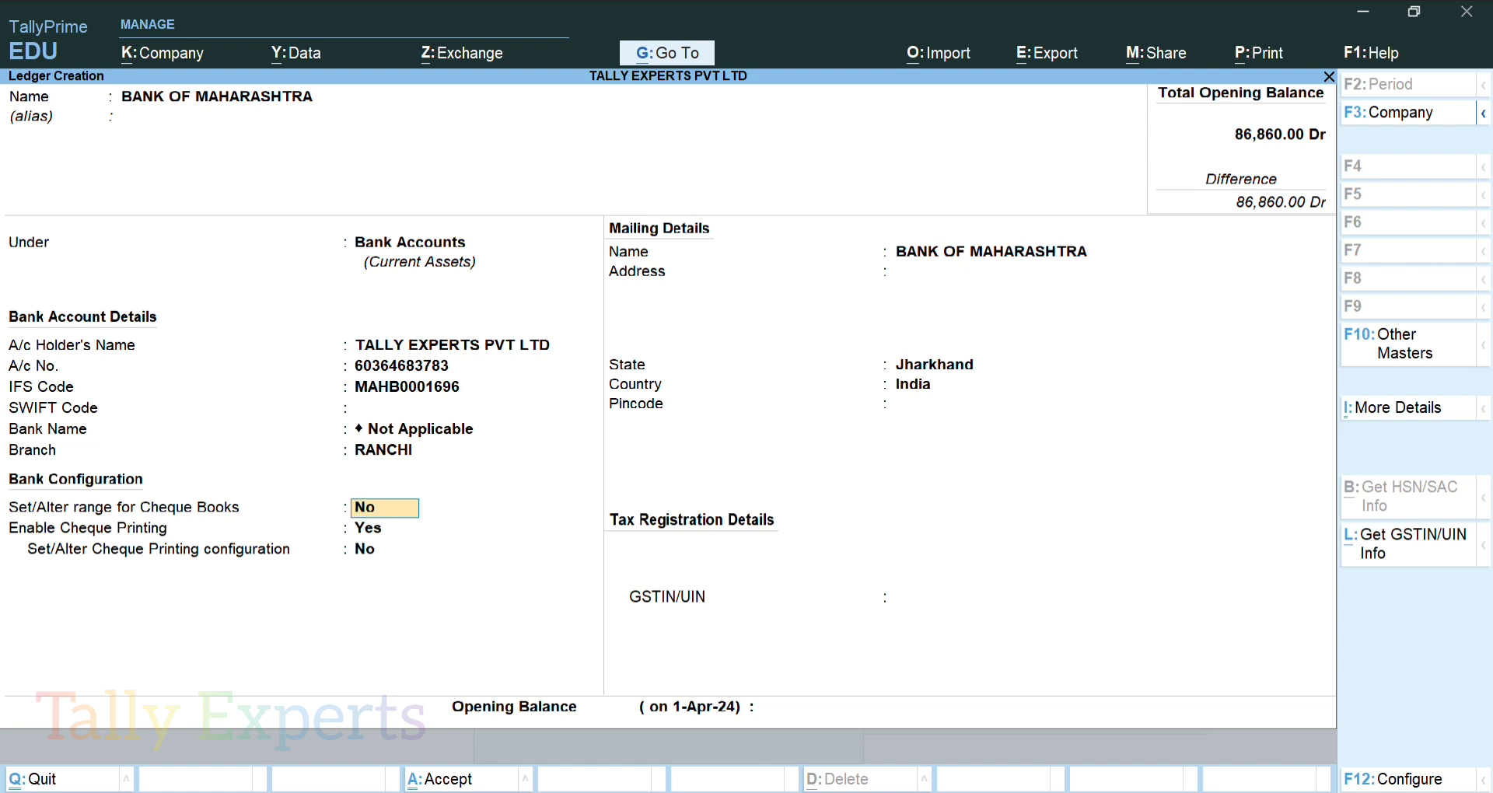
# Turn on Set/Alter range for Cheque Books, leaving the cheque range empty
pyautogui.write('Y')
pyautogui.press('Return')
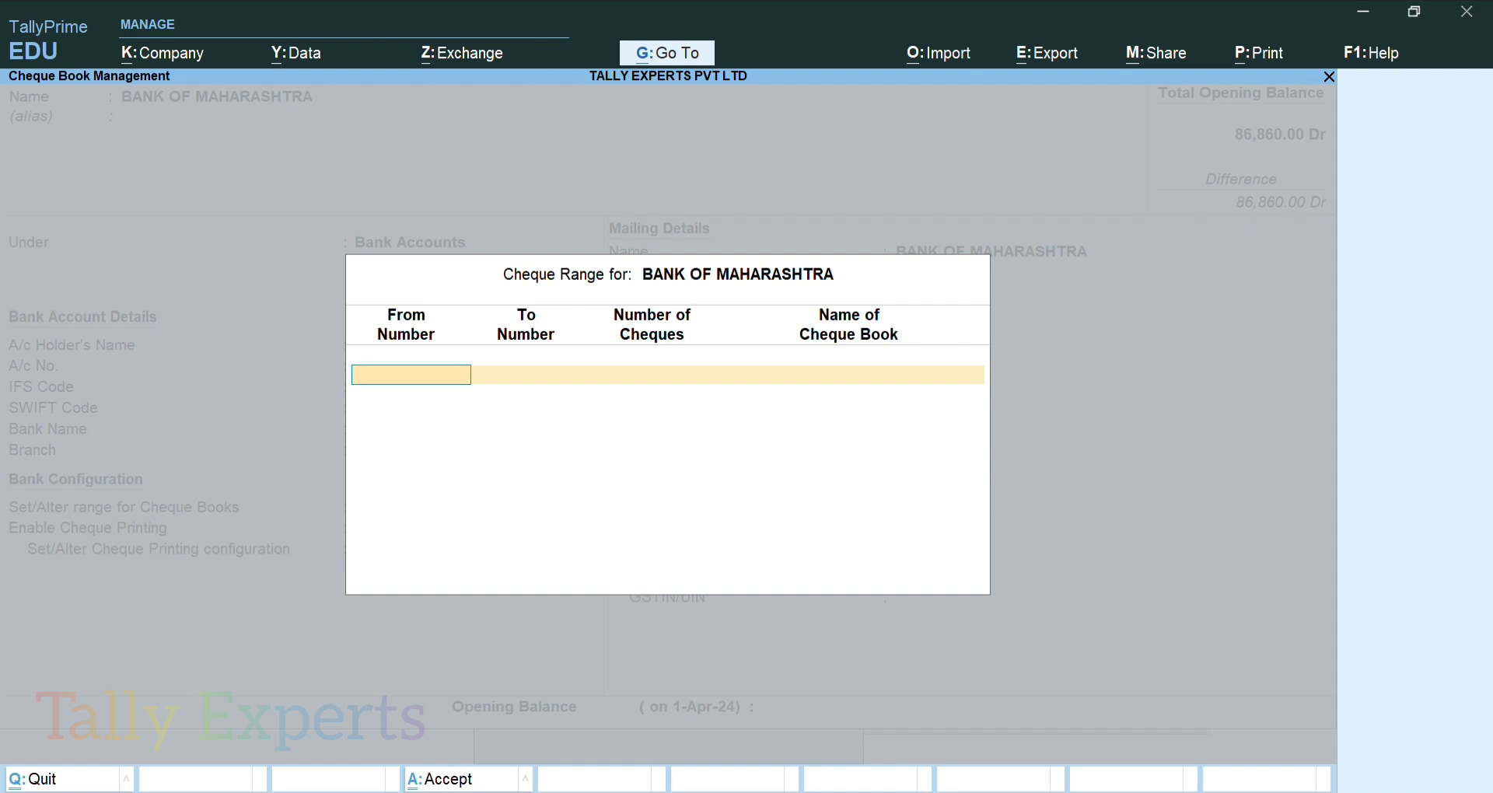
pyautogui.press('Return')
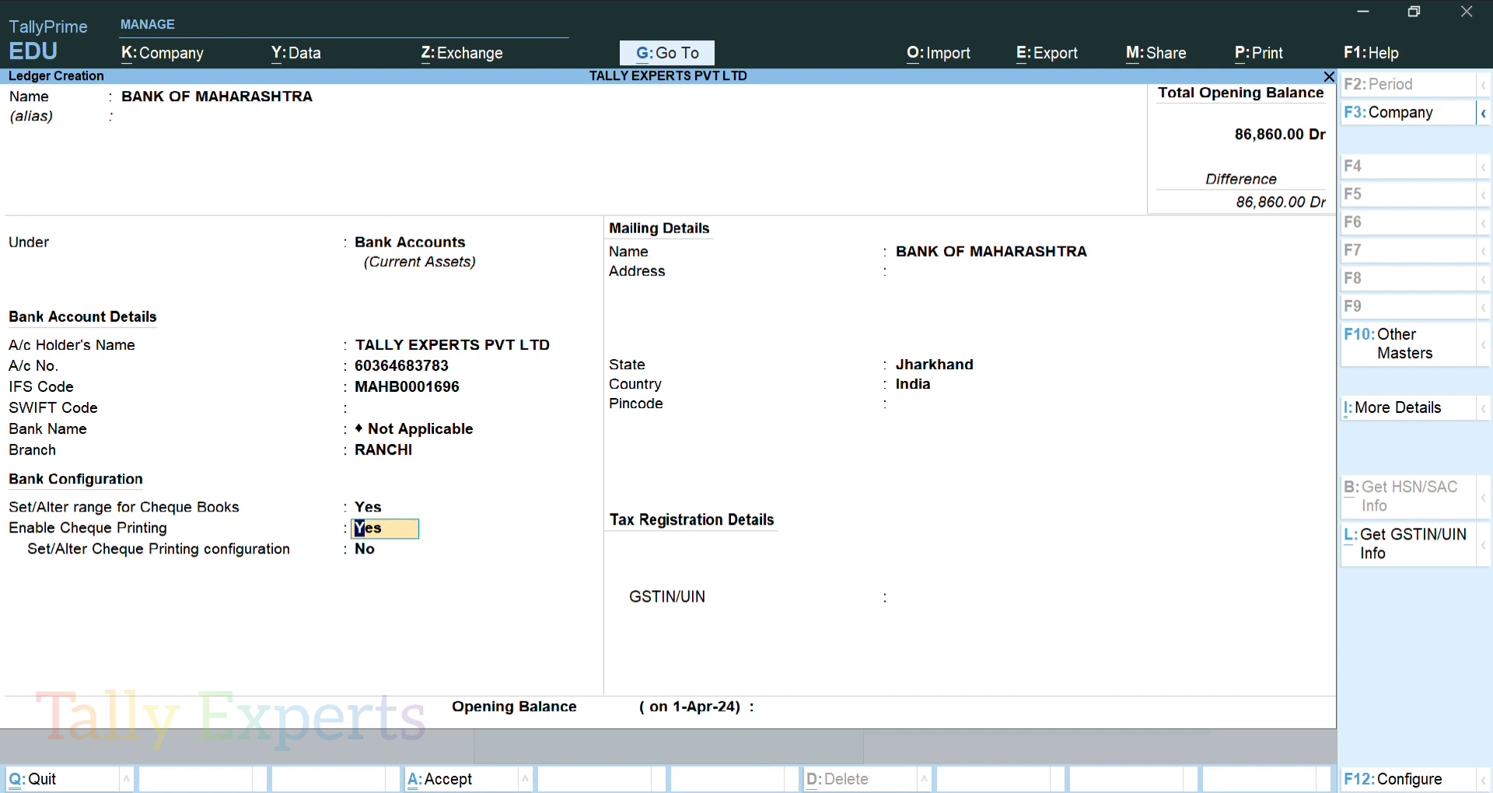
# Set cheque printing configuration to Yes and close the Cheque Dimensions screen
pyautogui.press('Return')
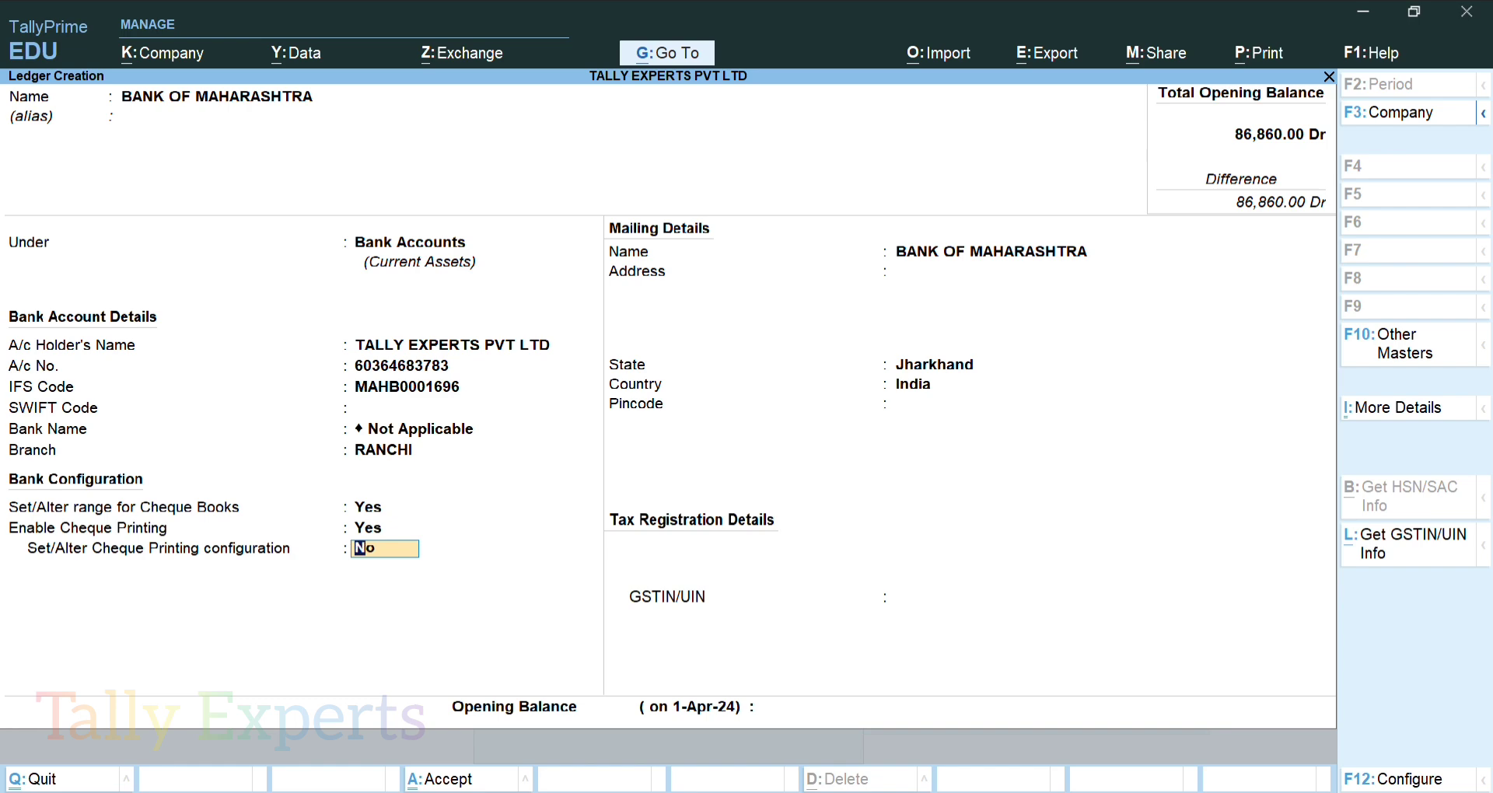
pyautogui.write('y')
pyautogui.press('Return')
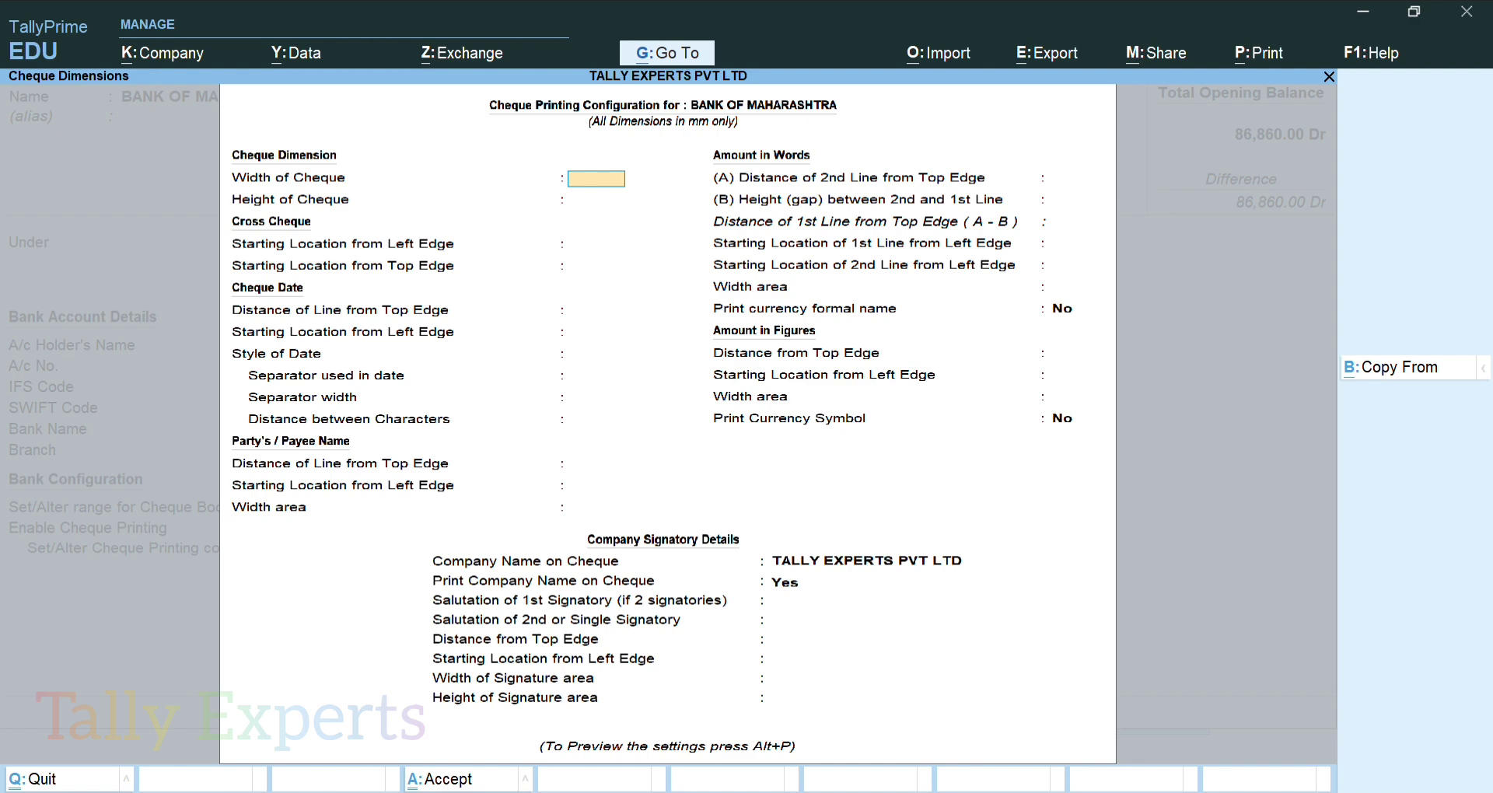
pyautogui.hotkey('ctrl', 'a')
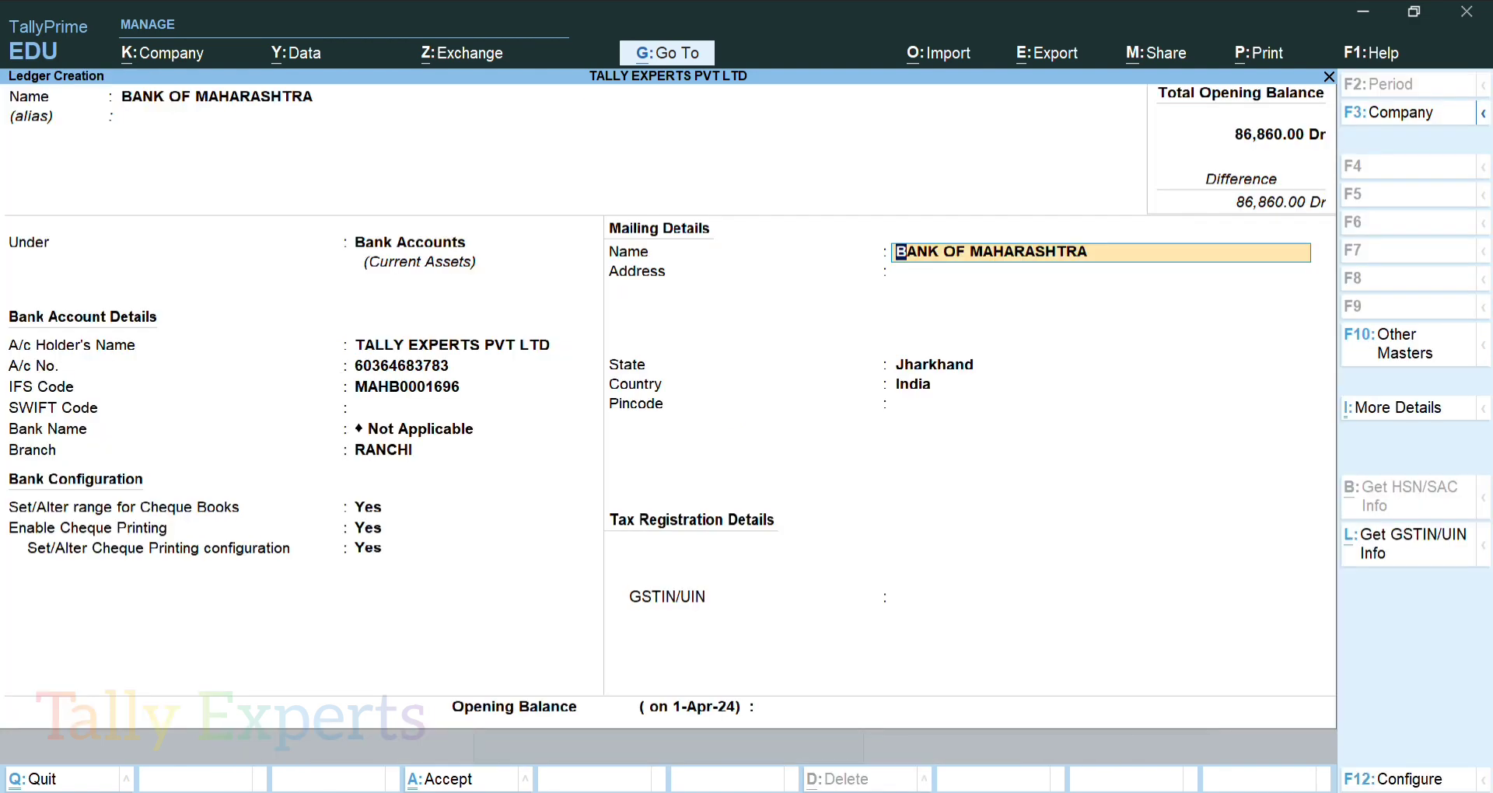
# Fill in address RANCHI, state Jharkhand, pincode 834002 and the GSTIN, leaving opening balance blank
pyautogui.press('Return')
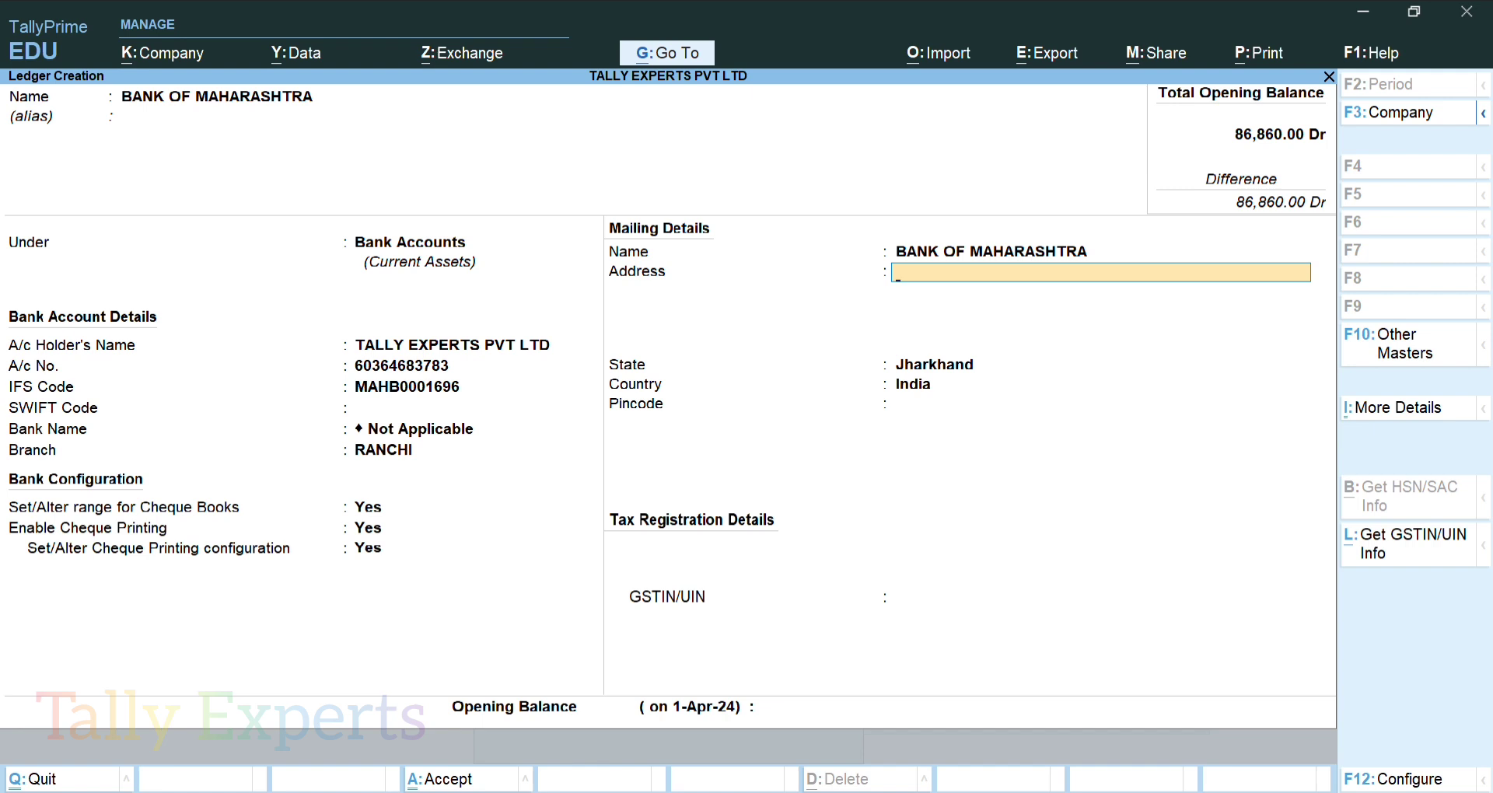
pyautogui.write('RANCHI')
pyautogui.press('Return')
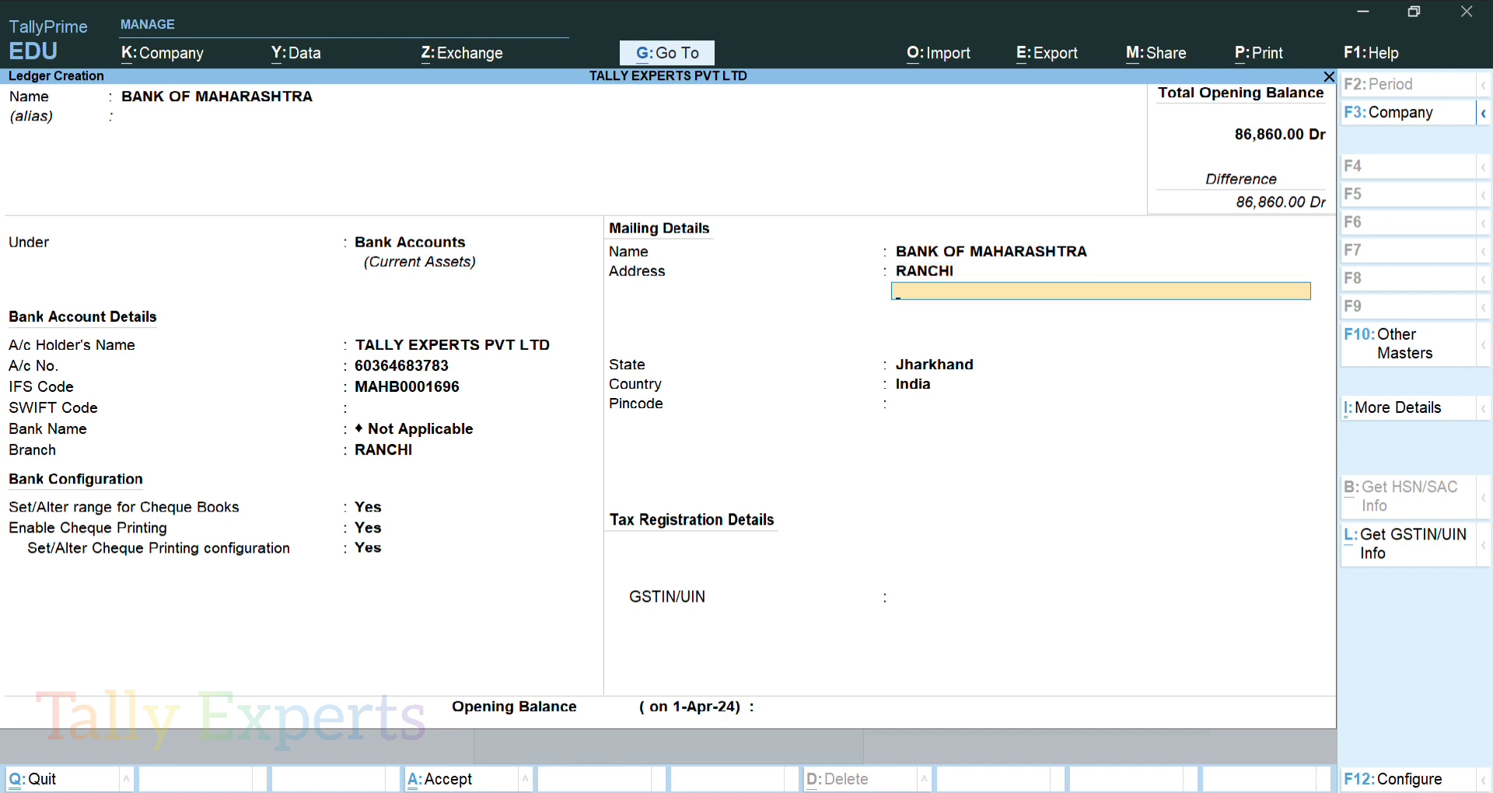
pyautogui.press('Return')
pyautogui.press('Return')
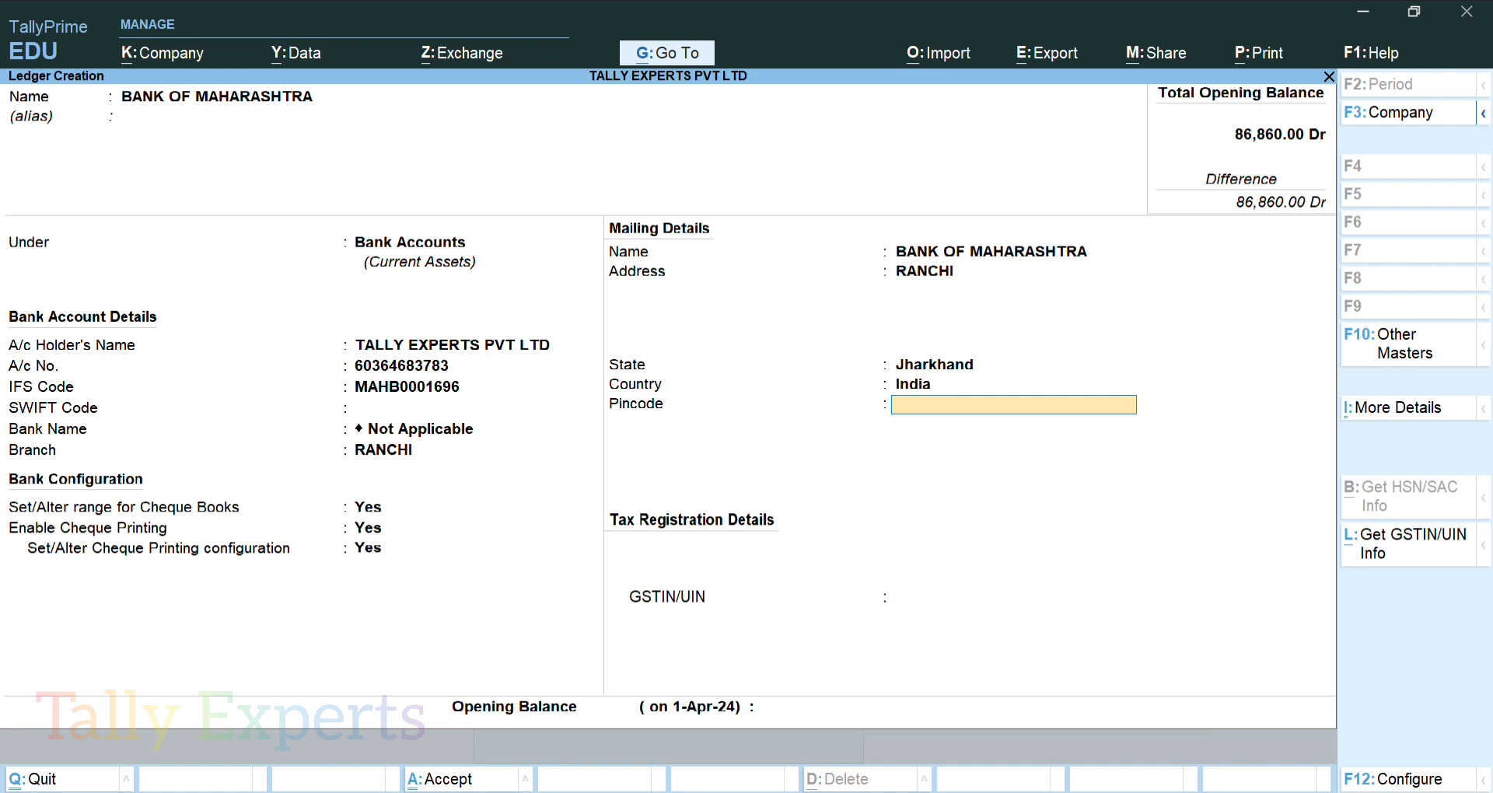
pyautogui.write('834002')
pyautogui.press('Return')
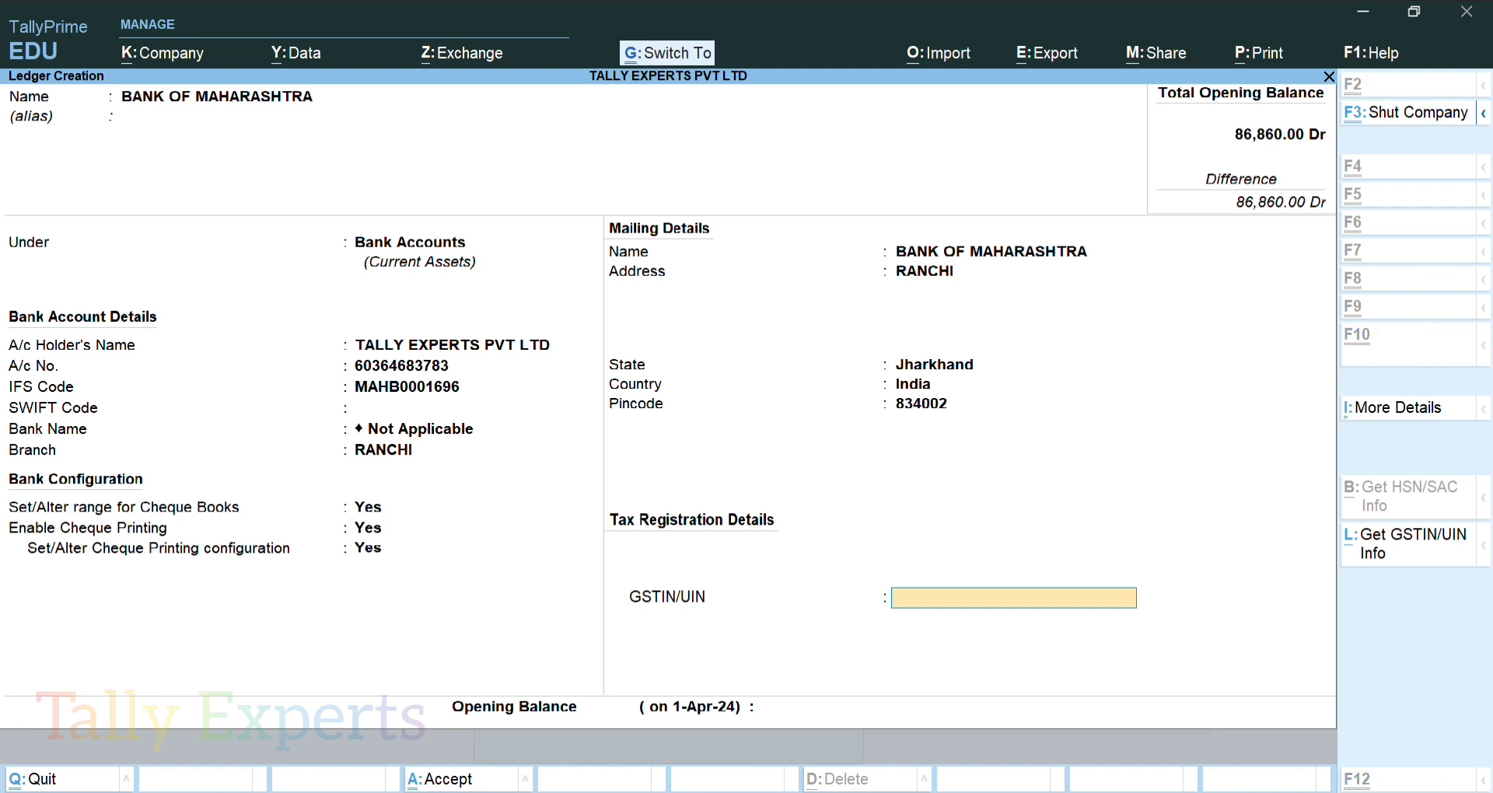
pyautogui.press('Return')
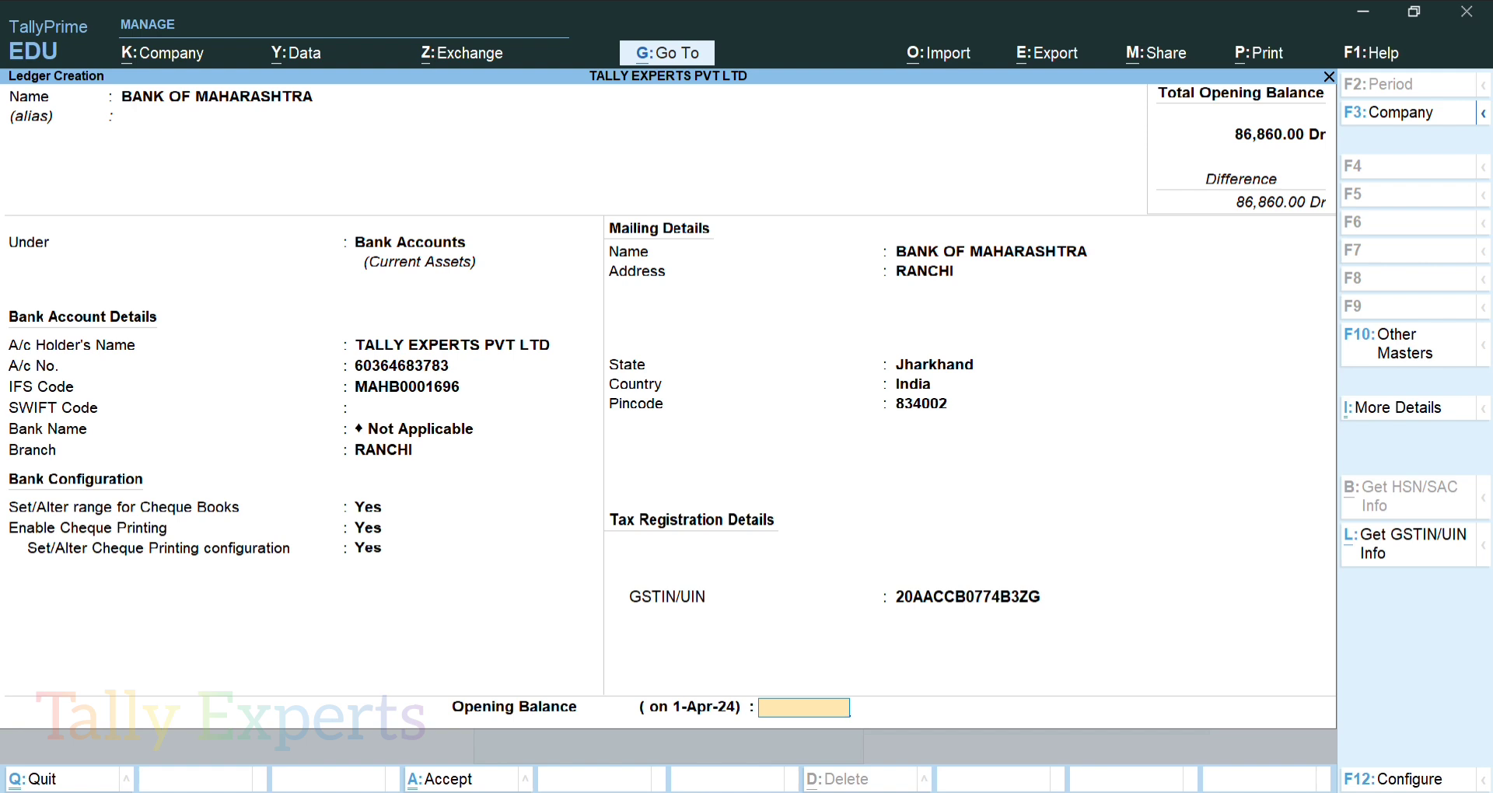
pyautogui.press('Return')
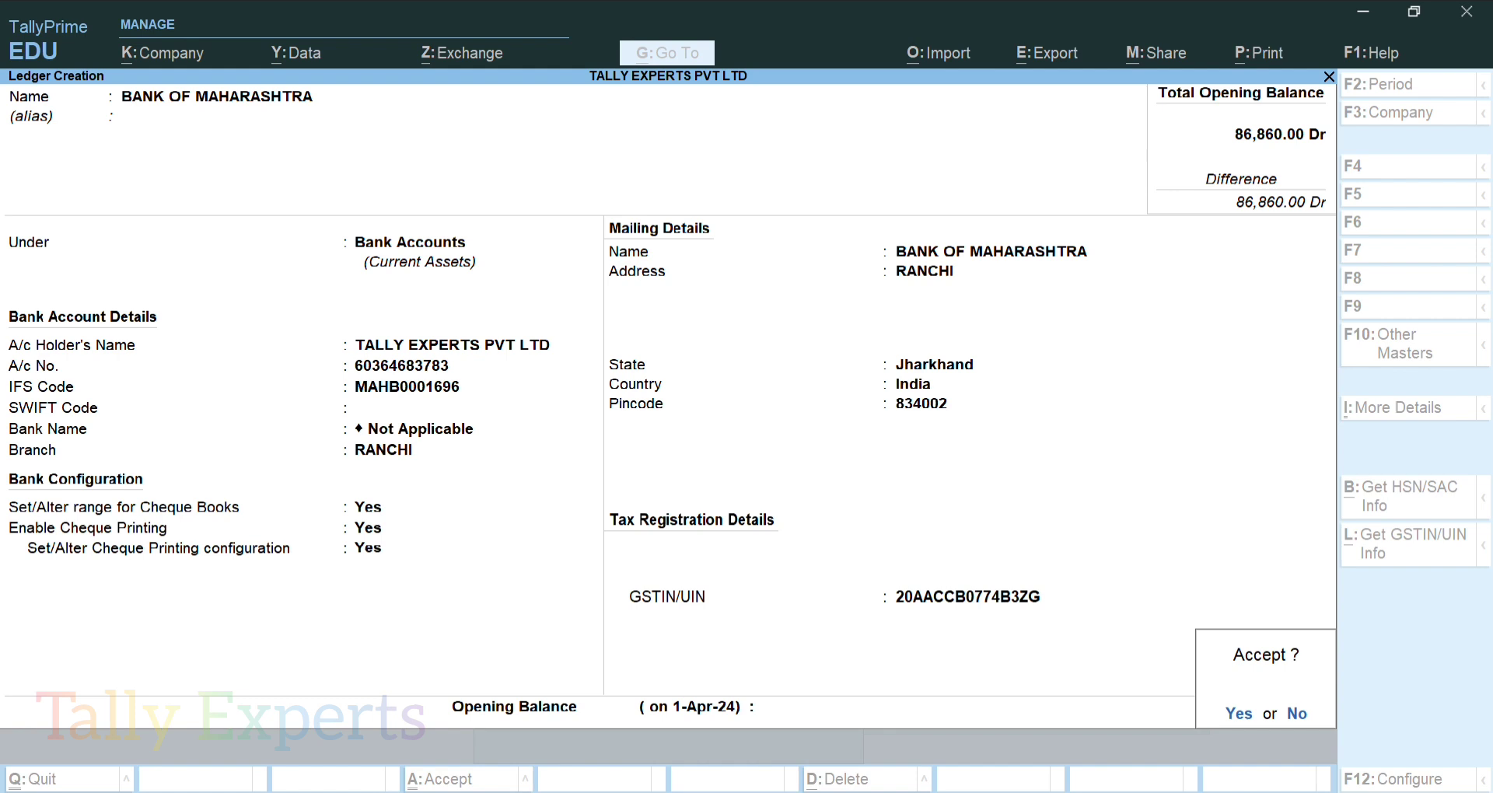
pyautogui.press('Return')
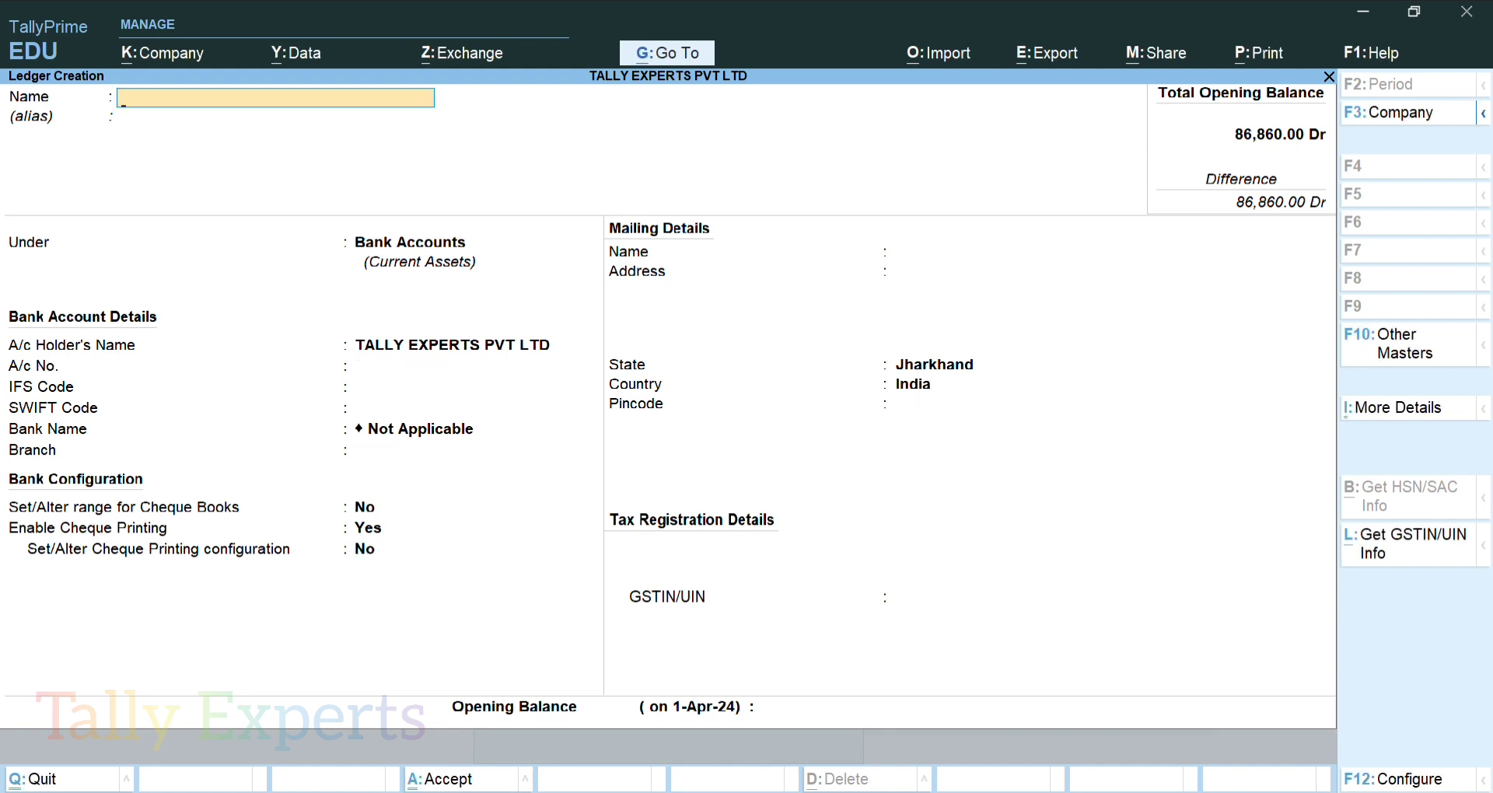
pyautogui.press('Escape')
pyautogui.press('Return')
pyautogui.press('Escape')
pyautogui.press('Escape')
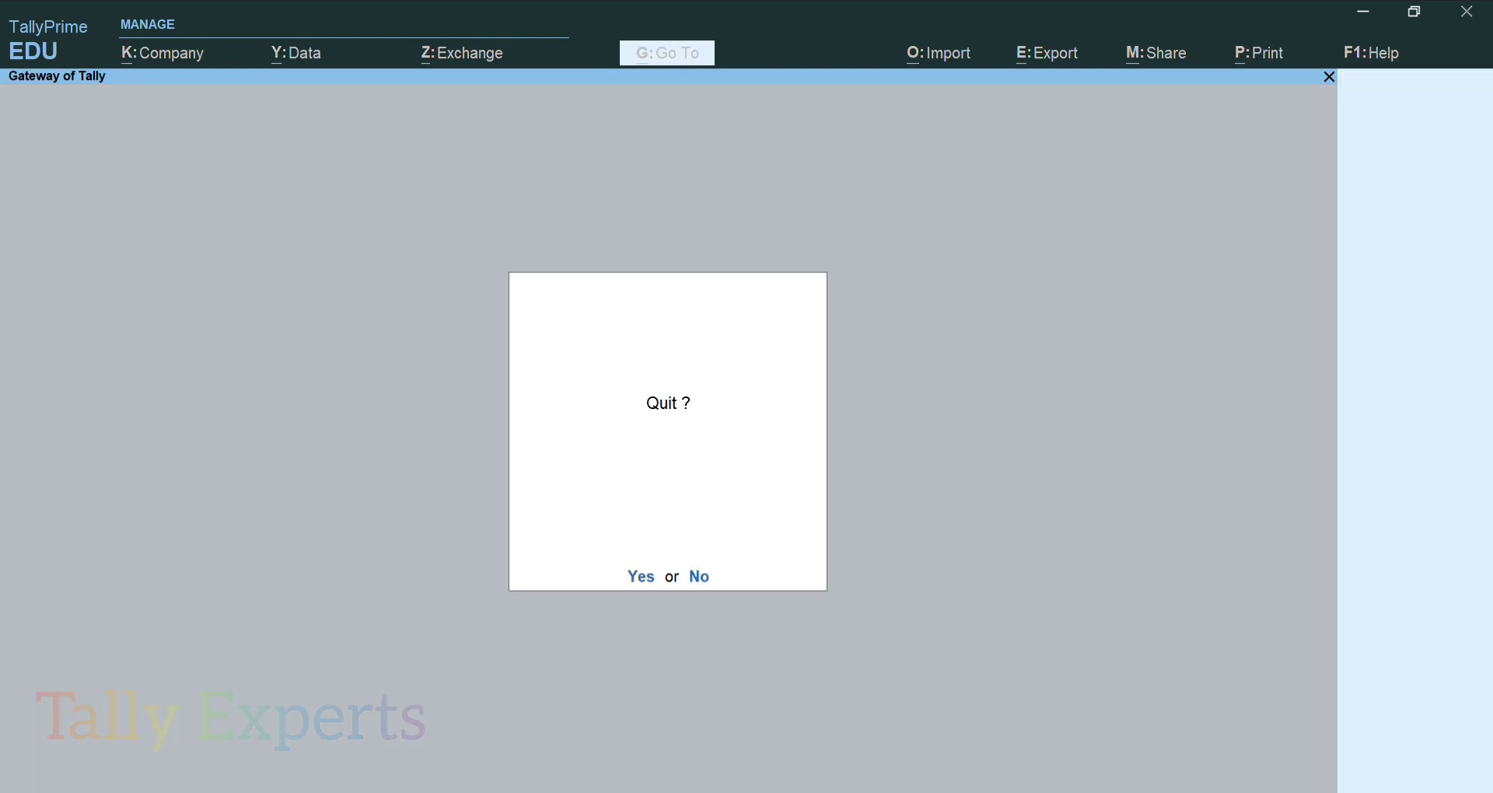
pyautogui.press('Escape')
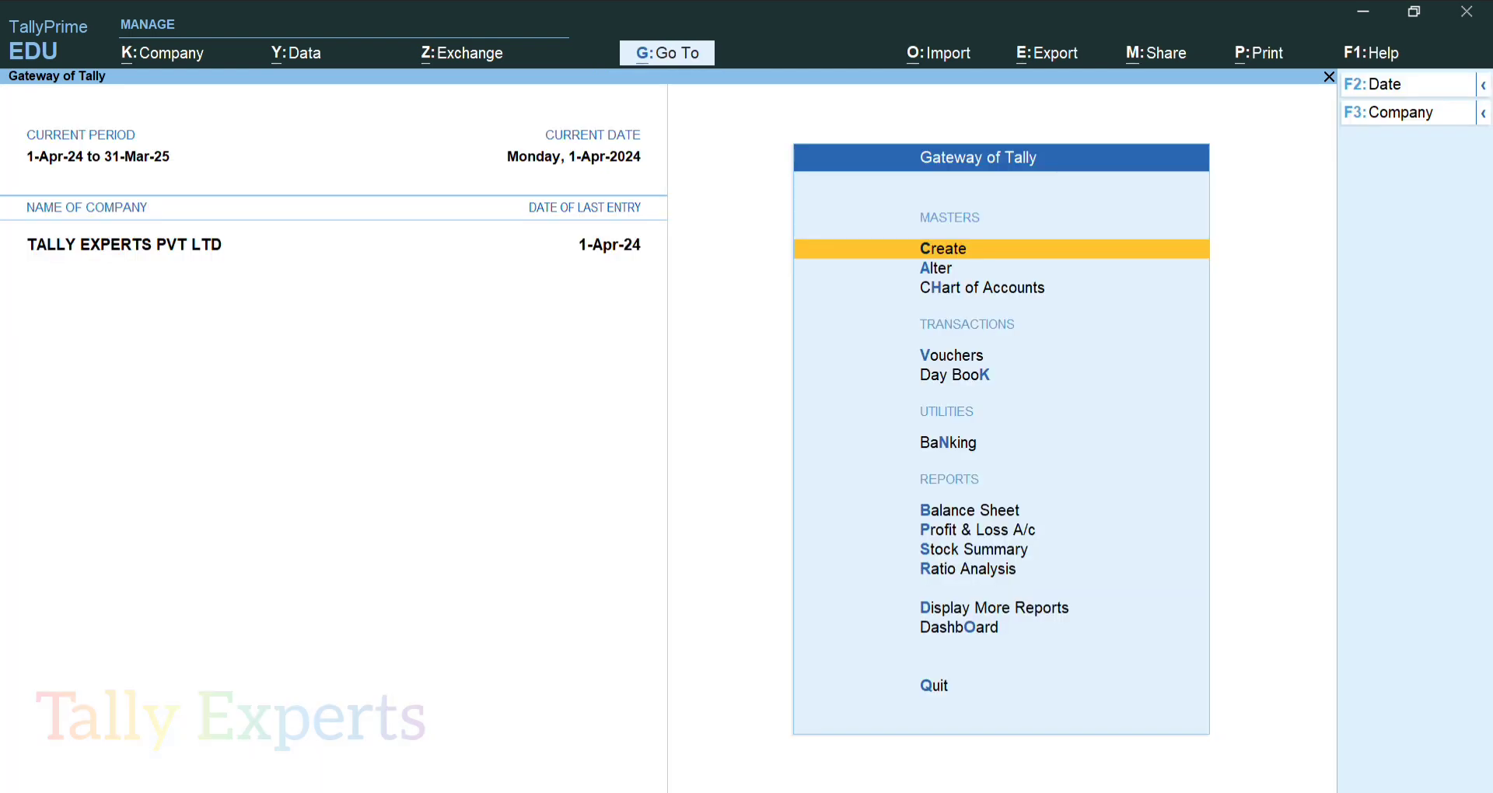
pyautogui.press('Down')
pyautogui.press('Down')
pyautogui.press('Down')
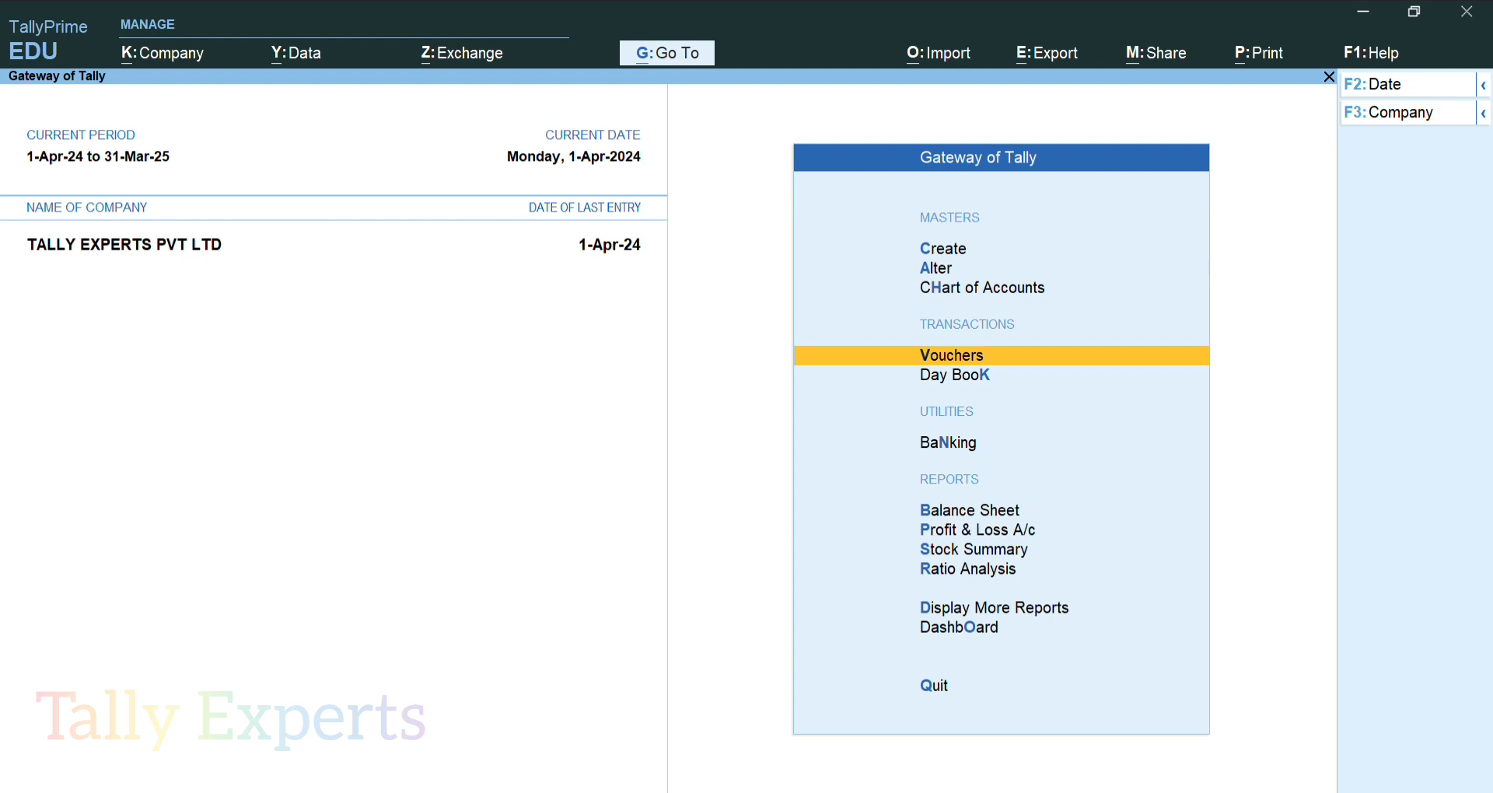
# Start a new Payment voucher dated 1-04-2024
pyautogui.press('Return')
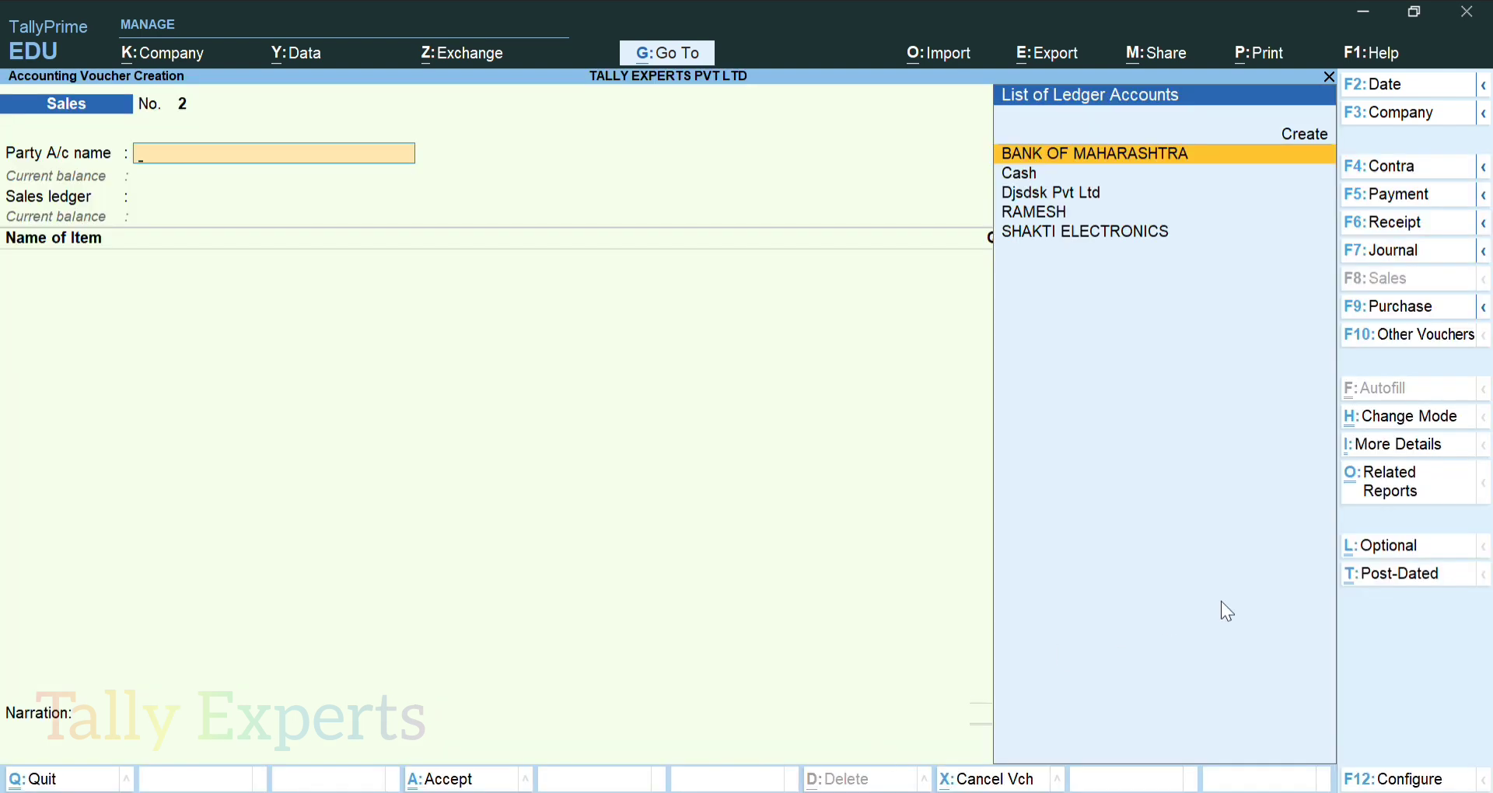
pyautogui.click(1415, 201)
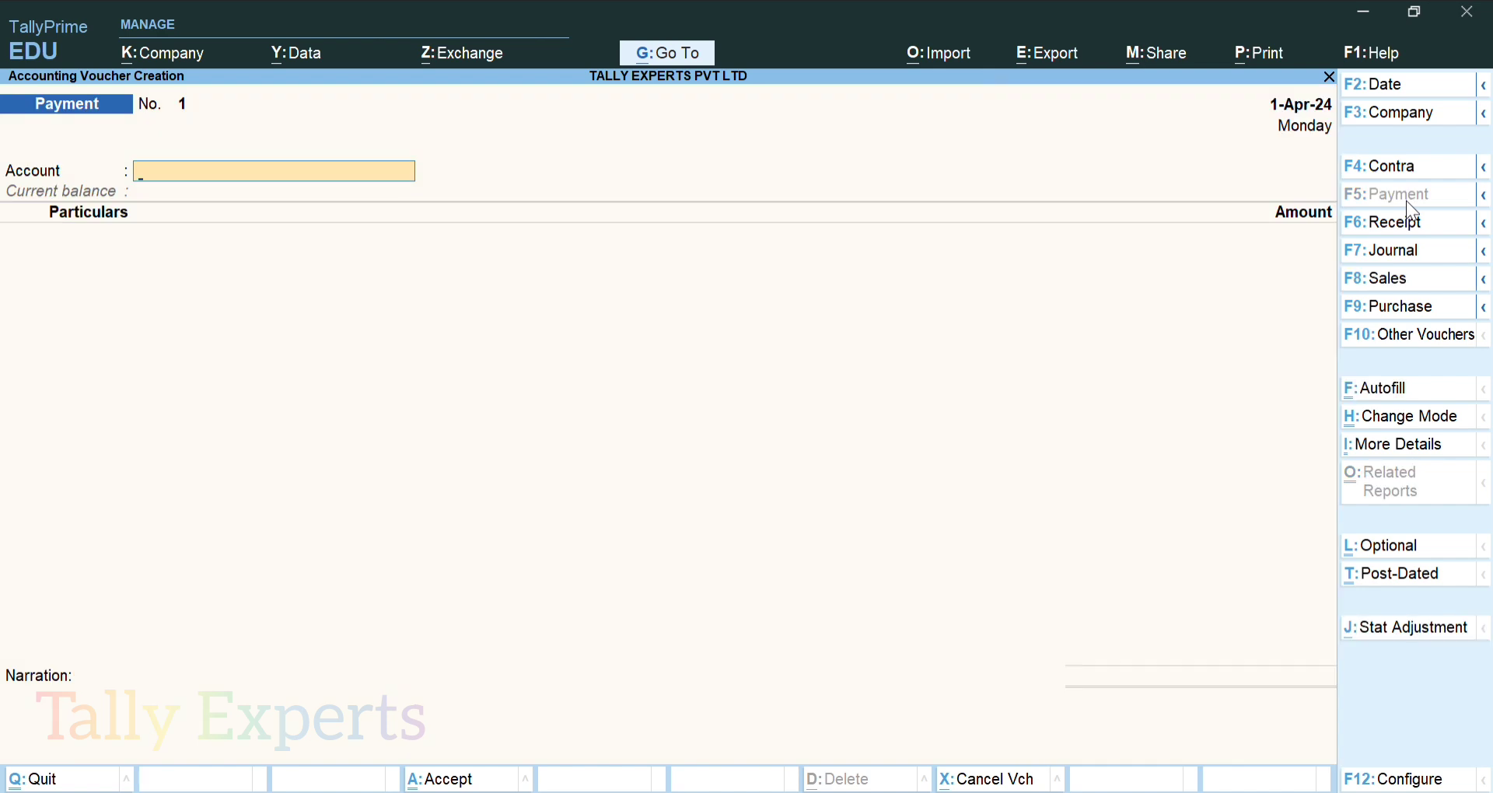
pyautogui.press('F2')
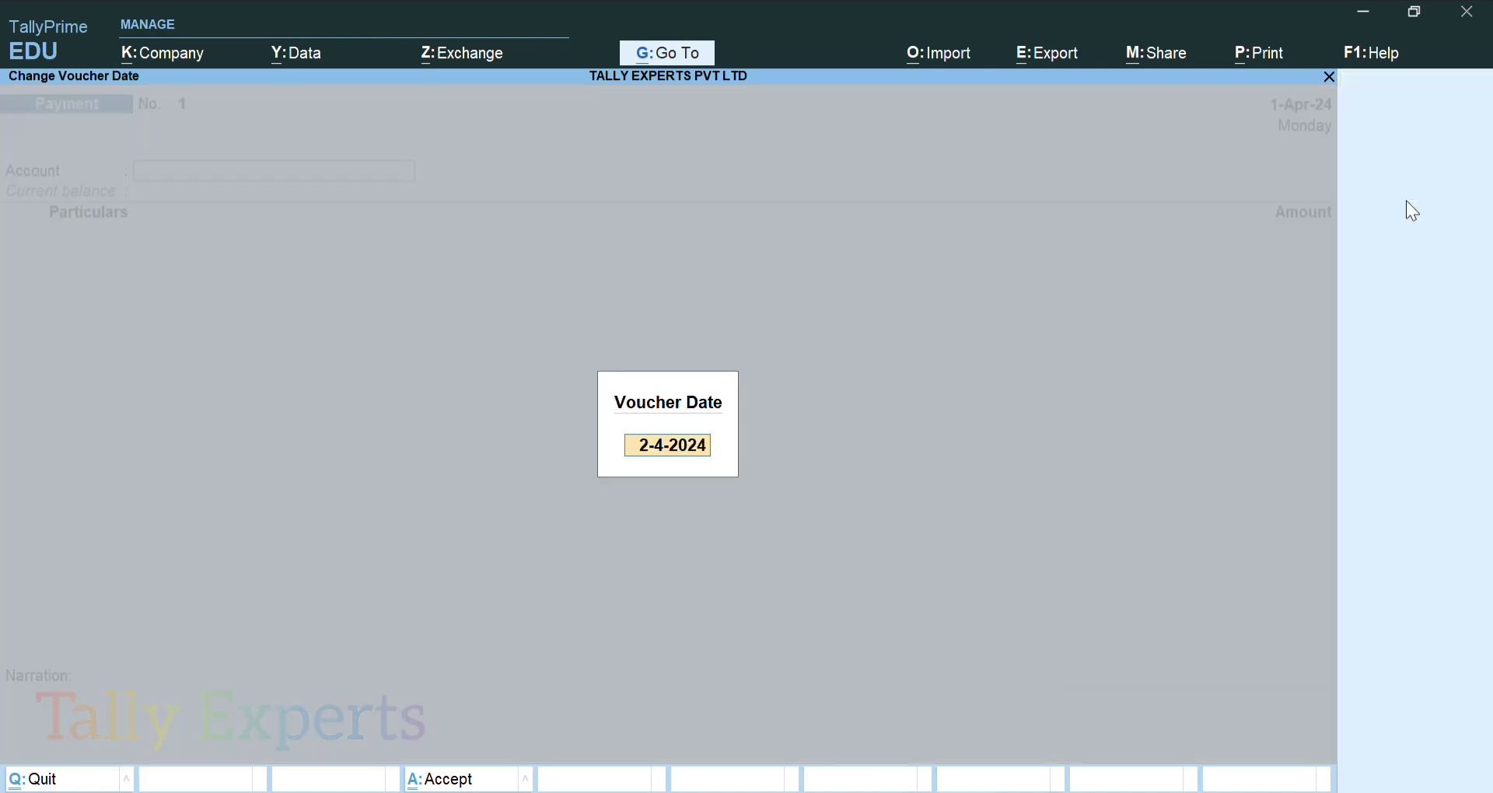
pyautogui.write('1-04-2024')
pyautogui.press('Return')
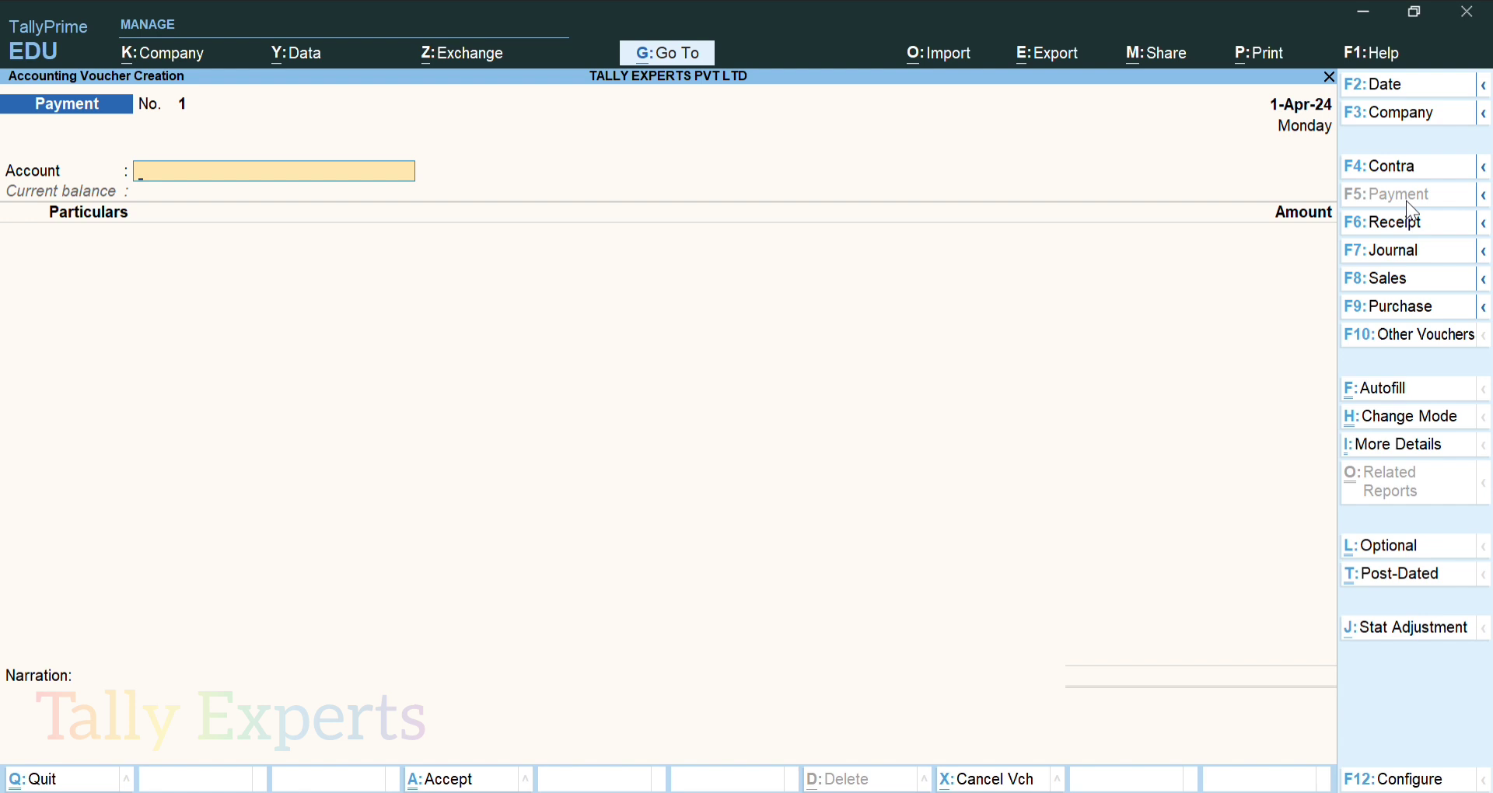
# Pay 63,720 from BANK OF MAHARASHTRA to SHAKTI ELECTRONICS
pyautogui.write('BAN')
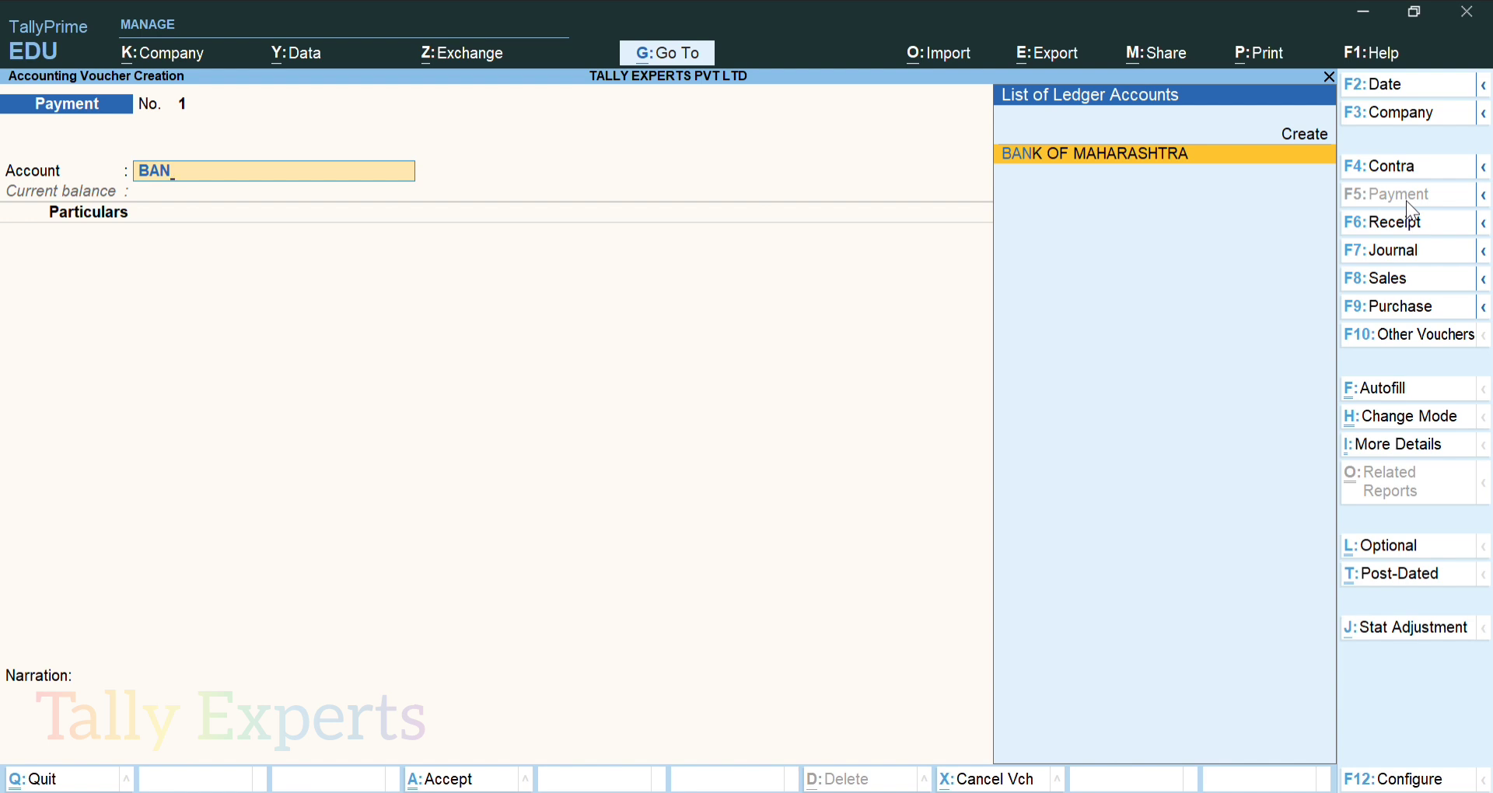
pyautogui.press('Return')
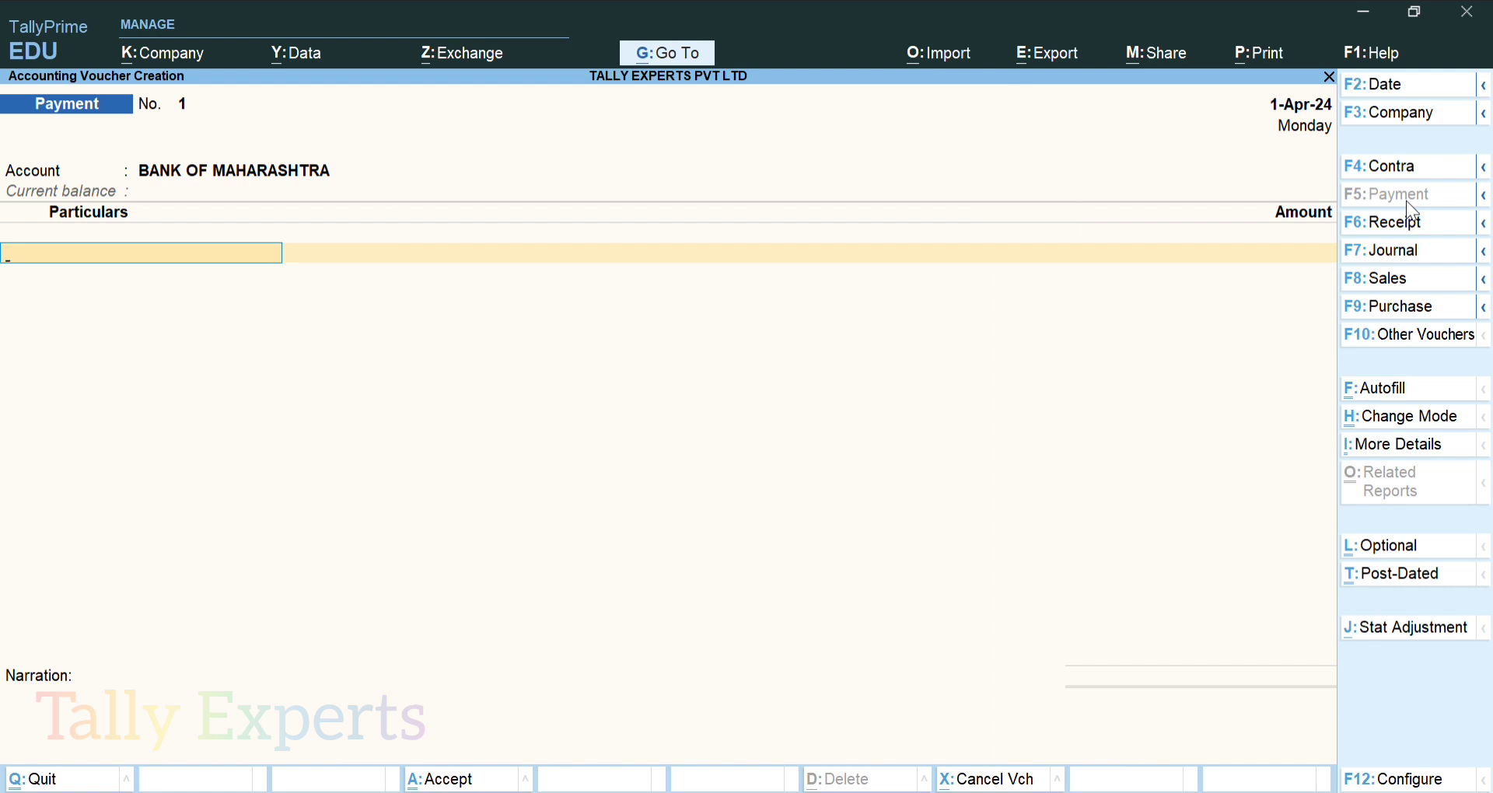
pyautogui.write('SA')
pyautogui.press('BackSpace')
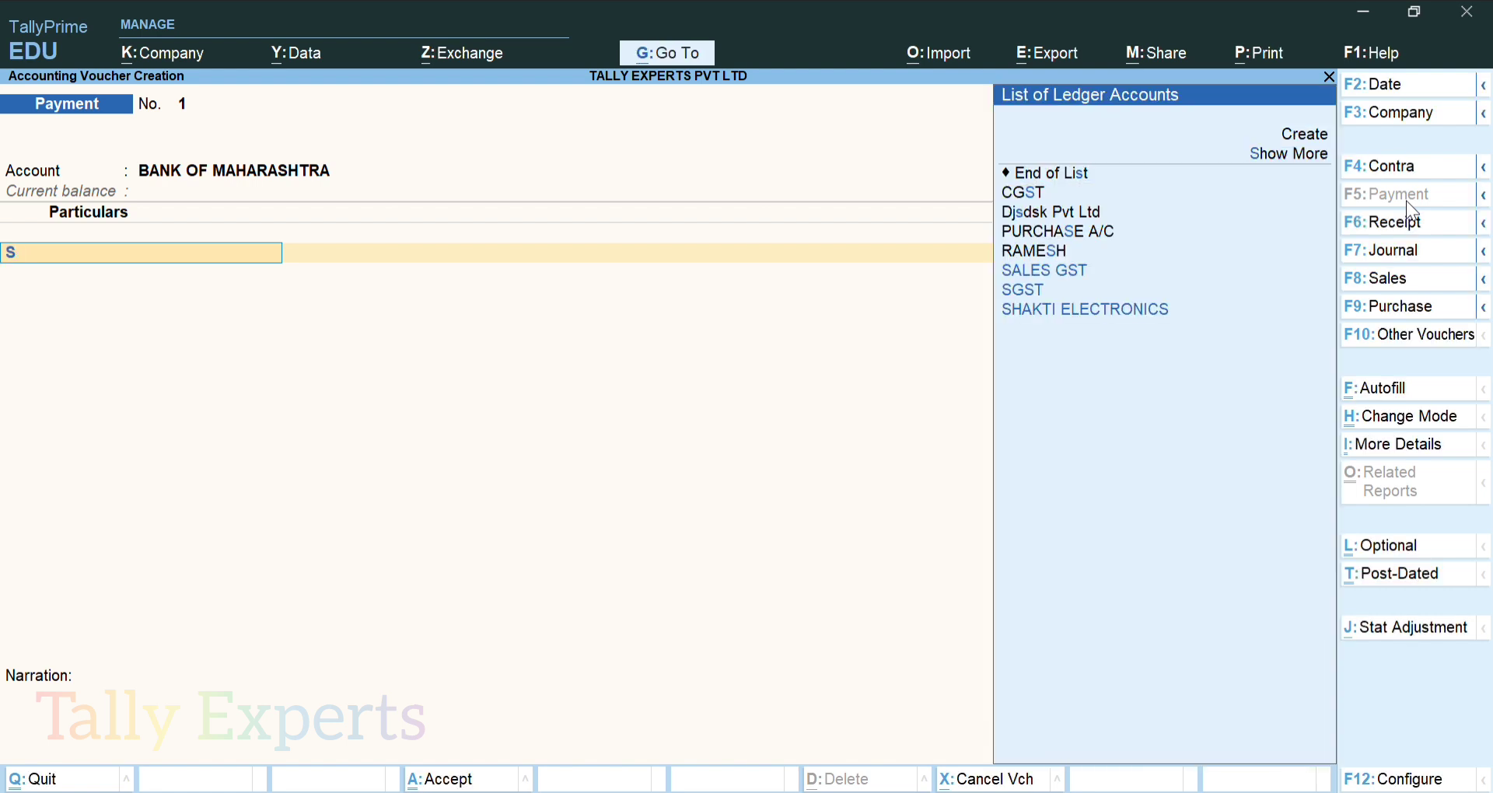
pyautogui.press('Down')
pyautogui.press('Down')
pyautogui.press('Down')
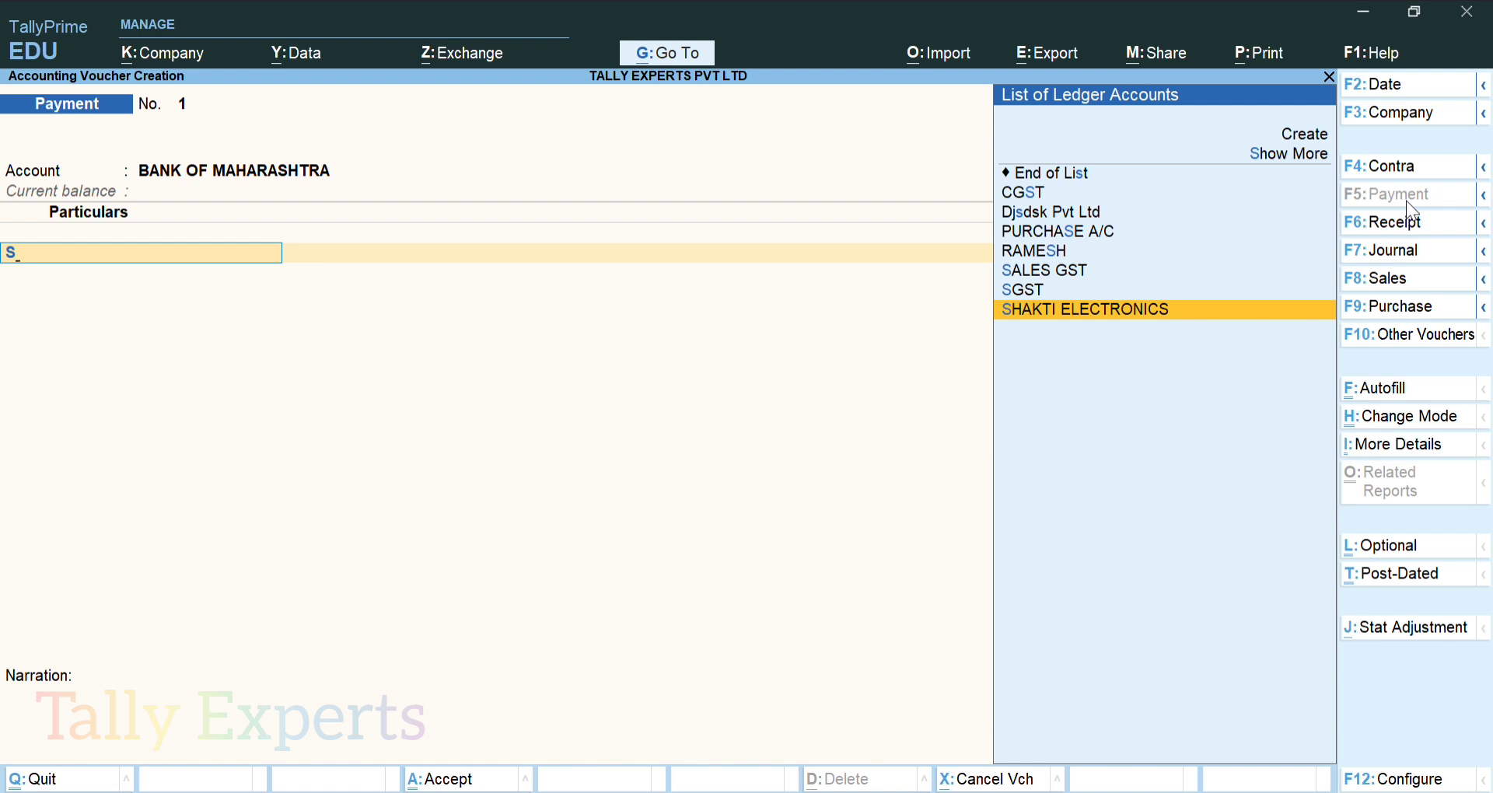
pyautogui.press('Return')
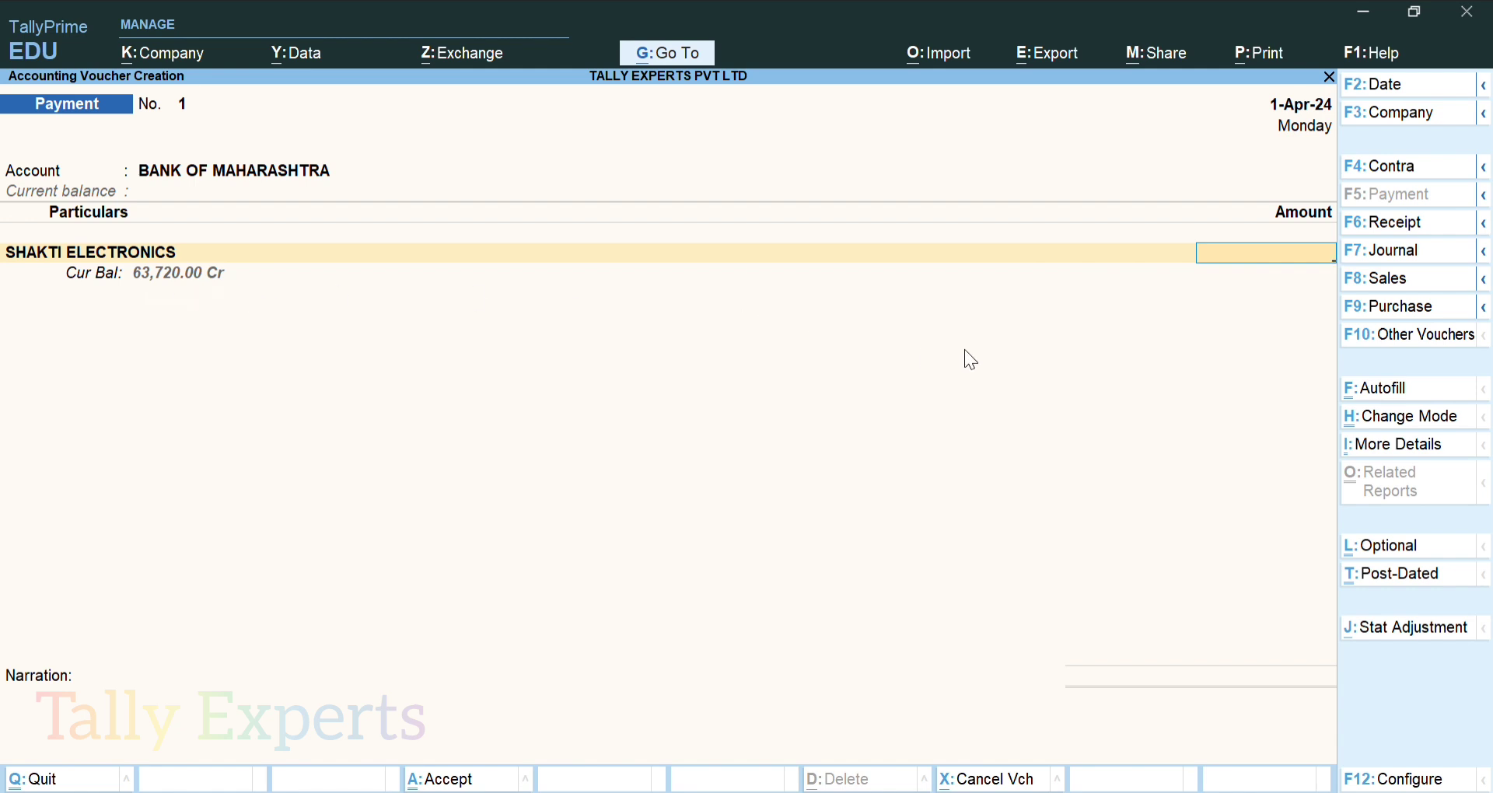
pyautogui.write('63,720')
pyautogui.press('Return')
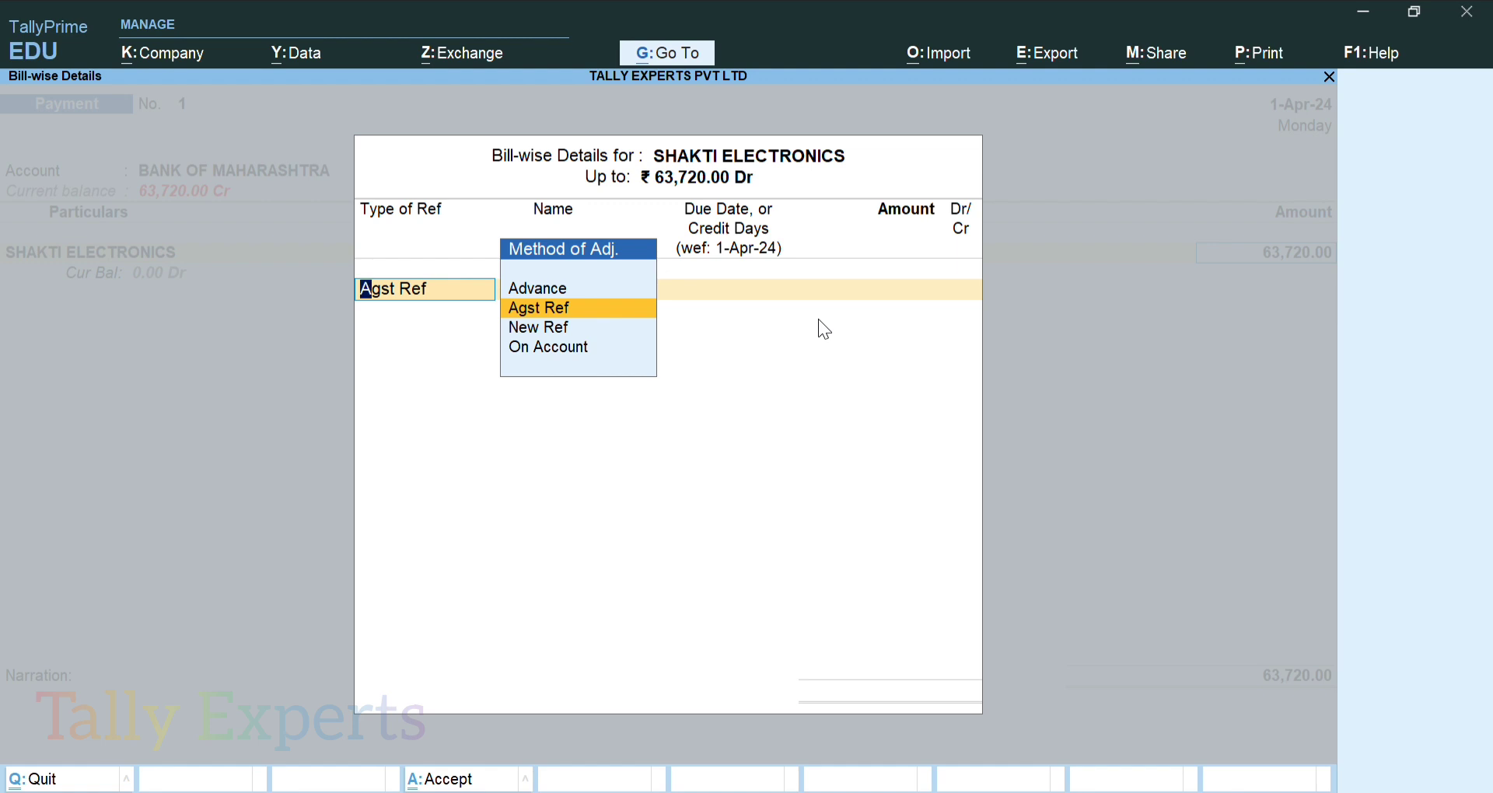
# Adjust the payment against pending bill 8936 for 63,720.00 Dr
pyautogui.press('Return')
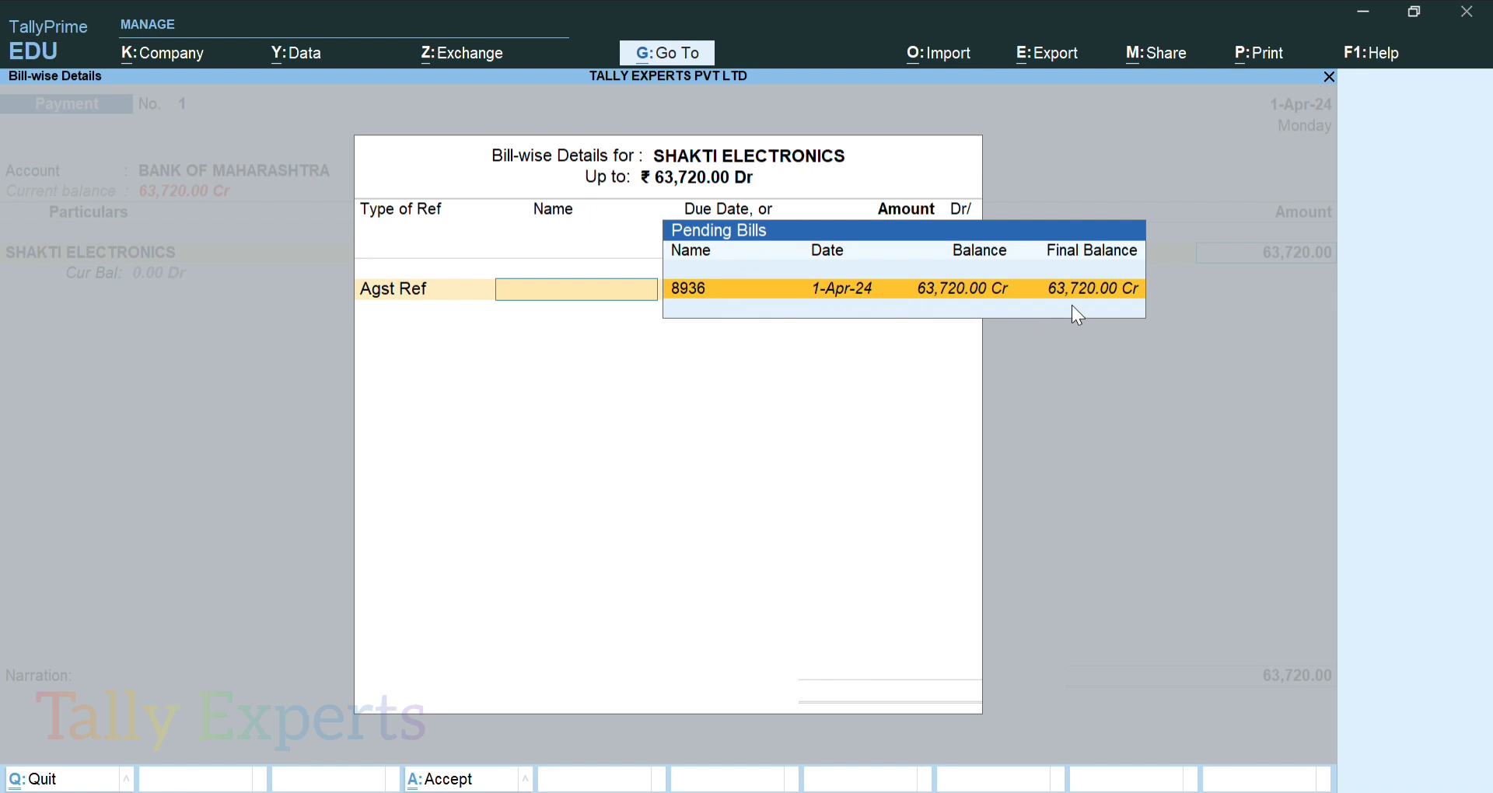
pyautogui.press('Return')
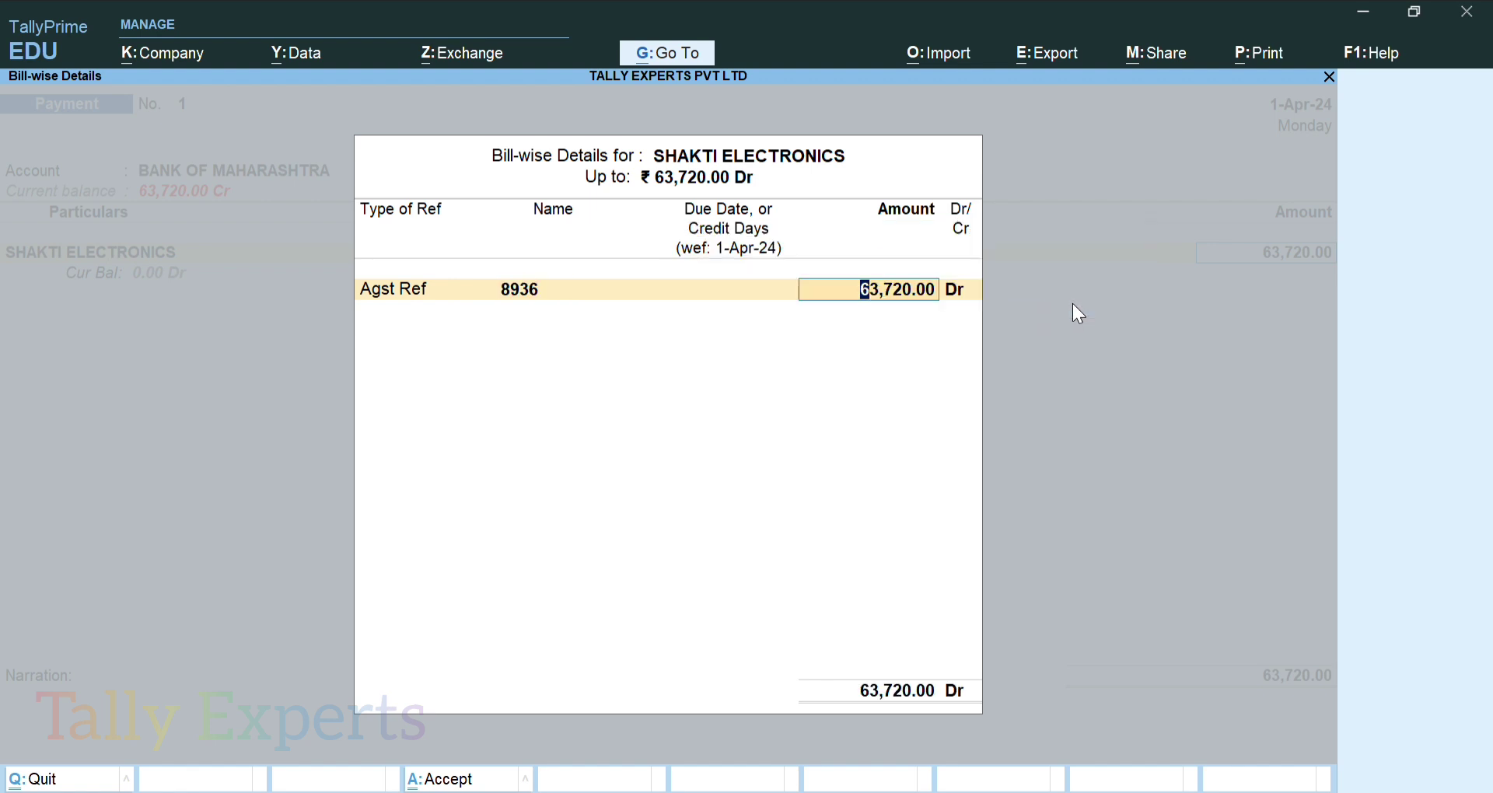
pyautogui.press('Return')
pyautogui.press('Return')
pyautogui.press('Return')
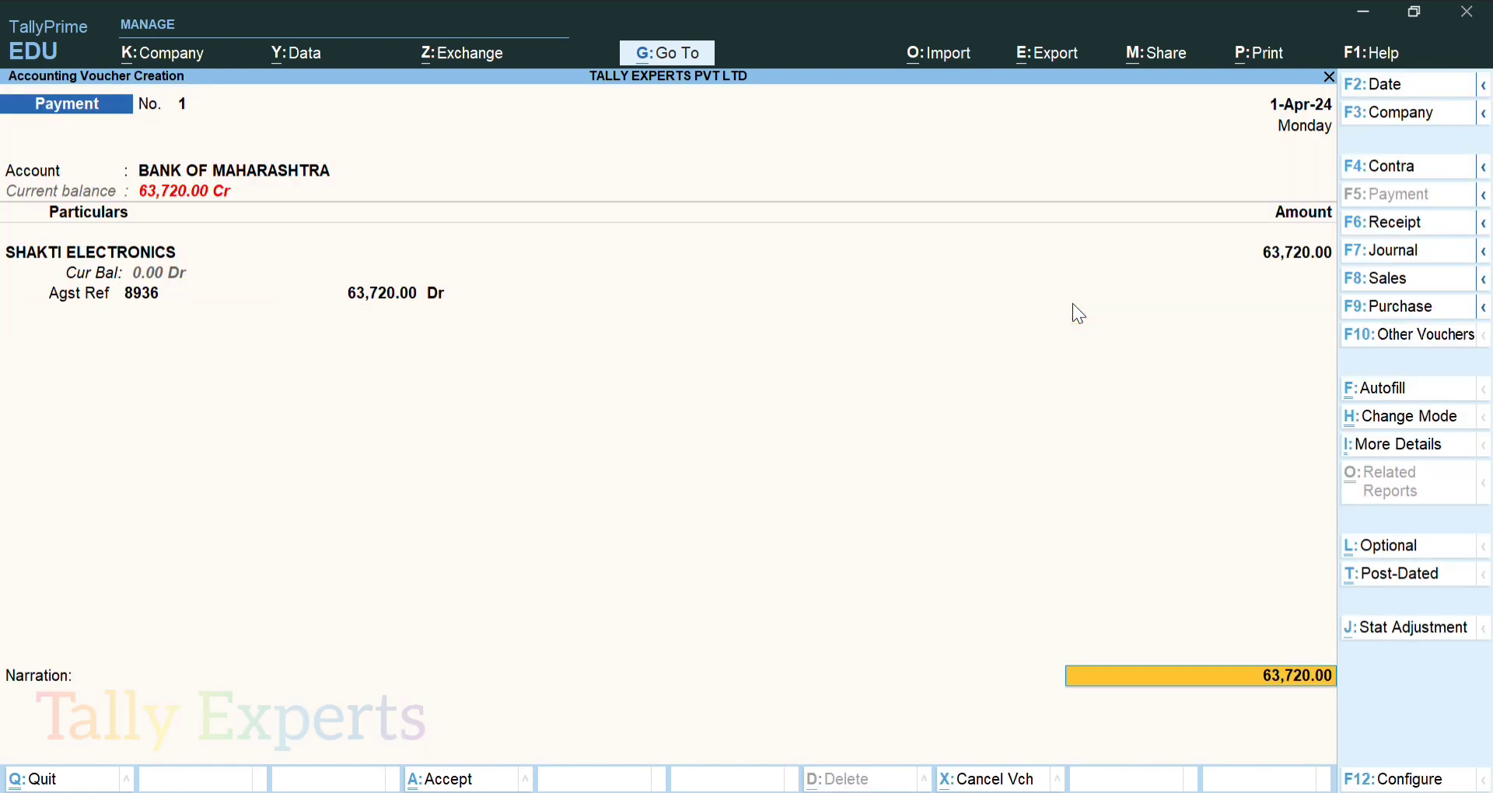
pyautogui.press('Return')
pyautogui.press('Return')
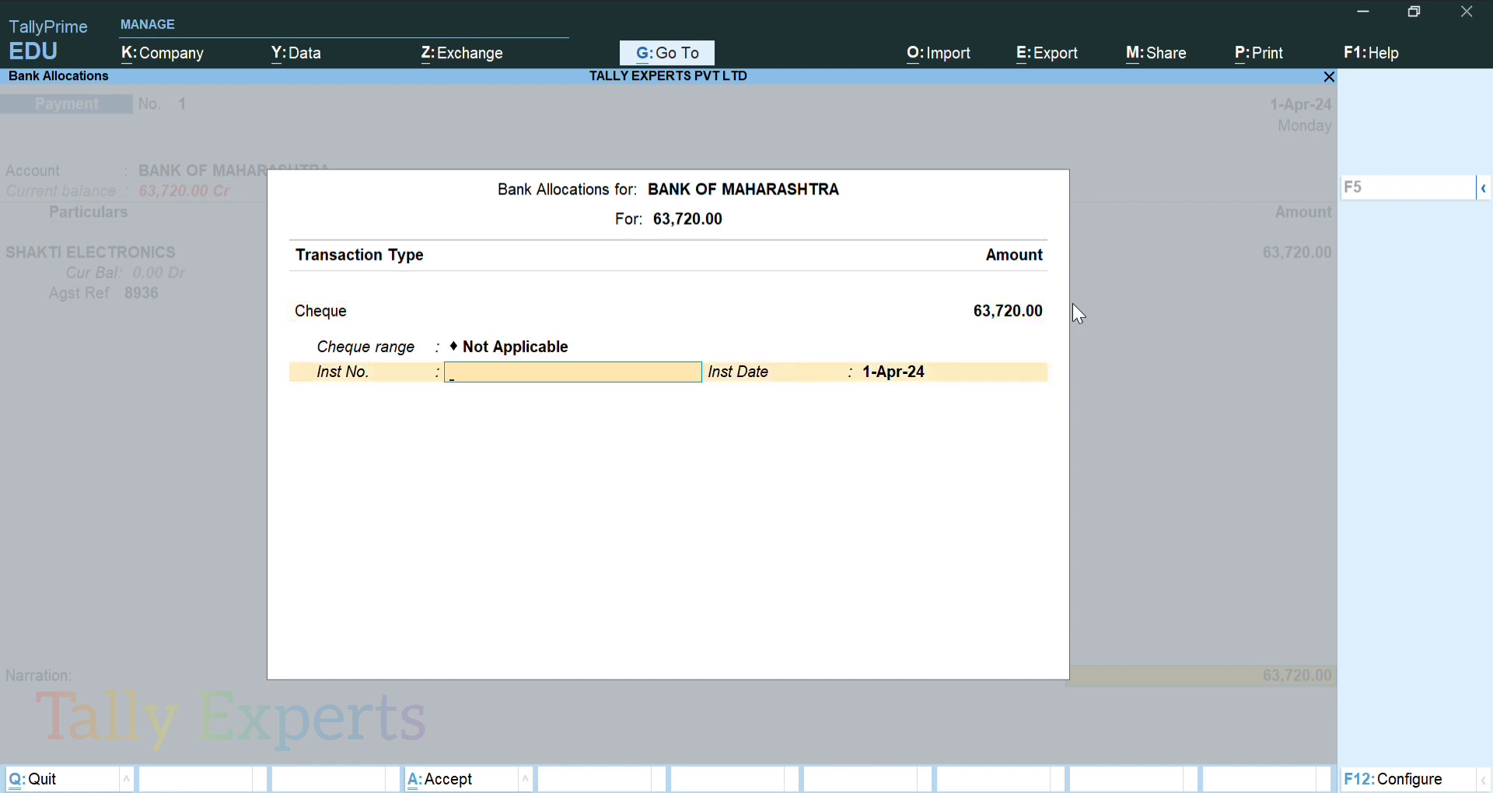
# Enter cheque instrument number 738835 in the bank allocation details
pyautogui.write('738835')
pyautogui.press('Return')
pyautogui.press('Return')
pyautogui.press('Return')
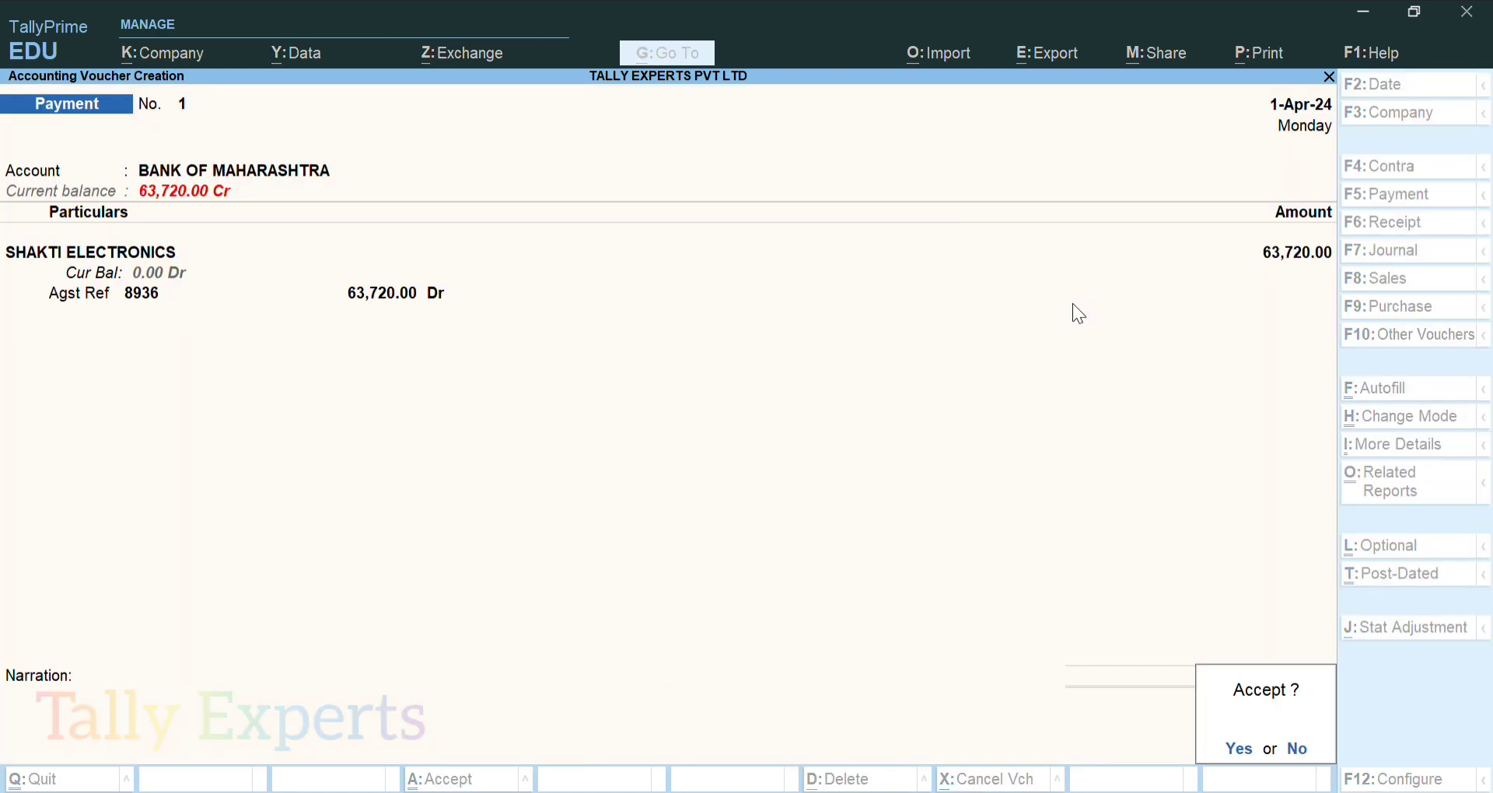
# Save the payment voucher and review the SHAKTI ELECTRONICS ledger vouchers
pyautogui.press('y')
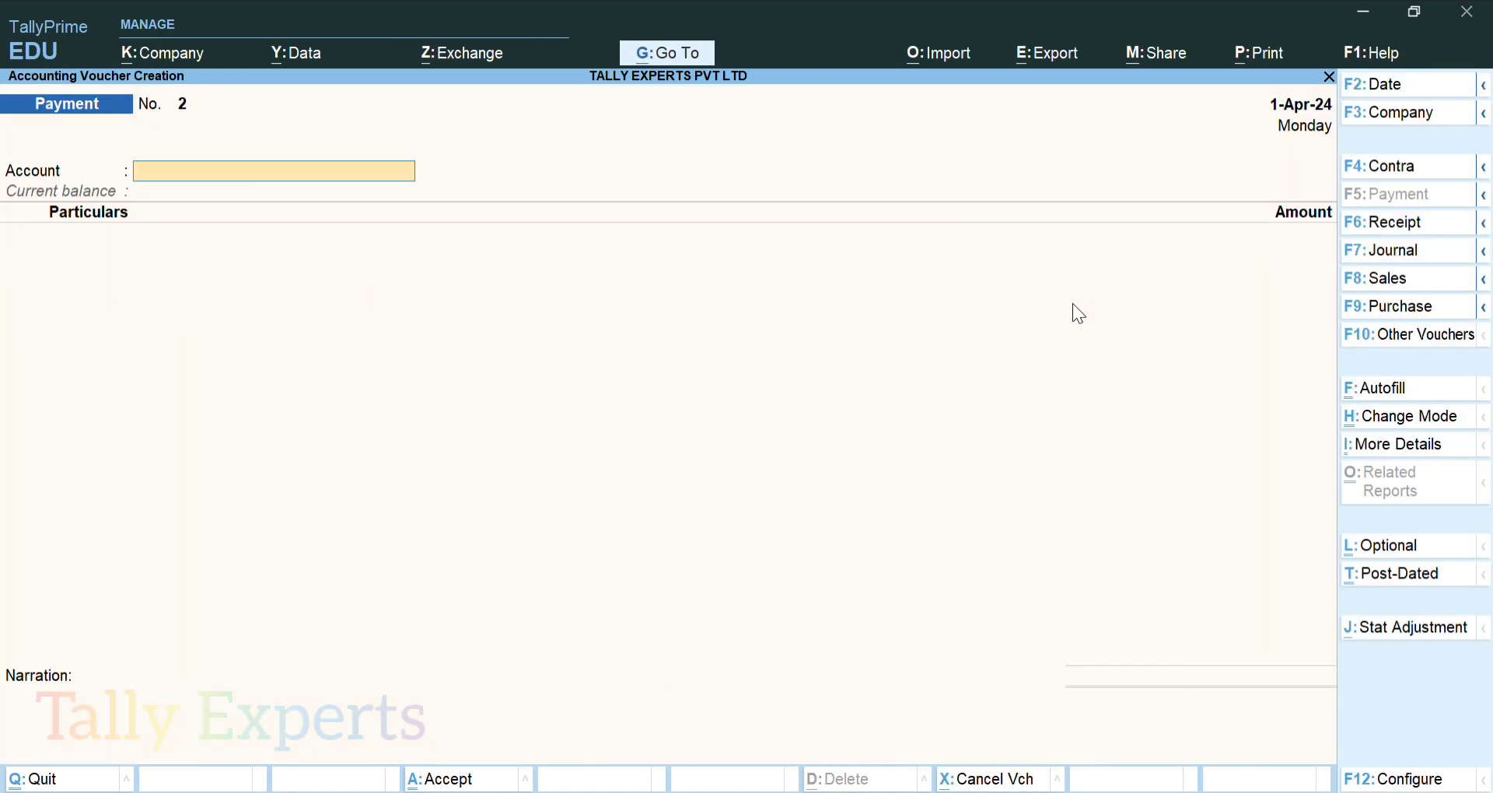
pyautogui.press('Escape')
pyautogui.write('dal')
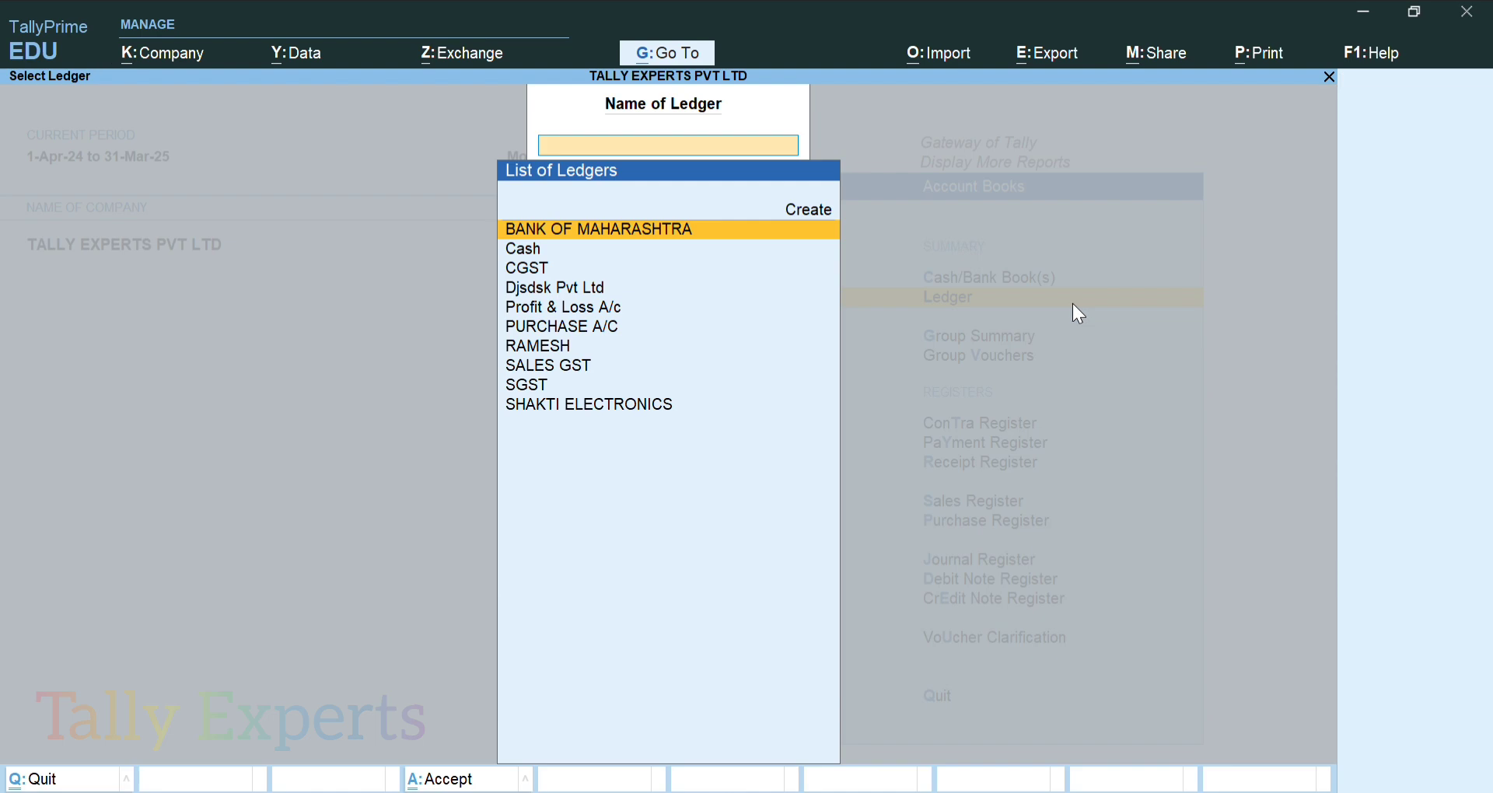
pyautogui.write('s')
pyautogui.press('Down')
pyautogui.press('Down')
pyautogui.press('Down')
pyautogui.press('Return')
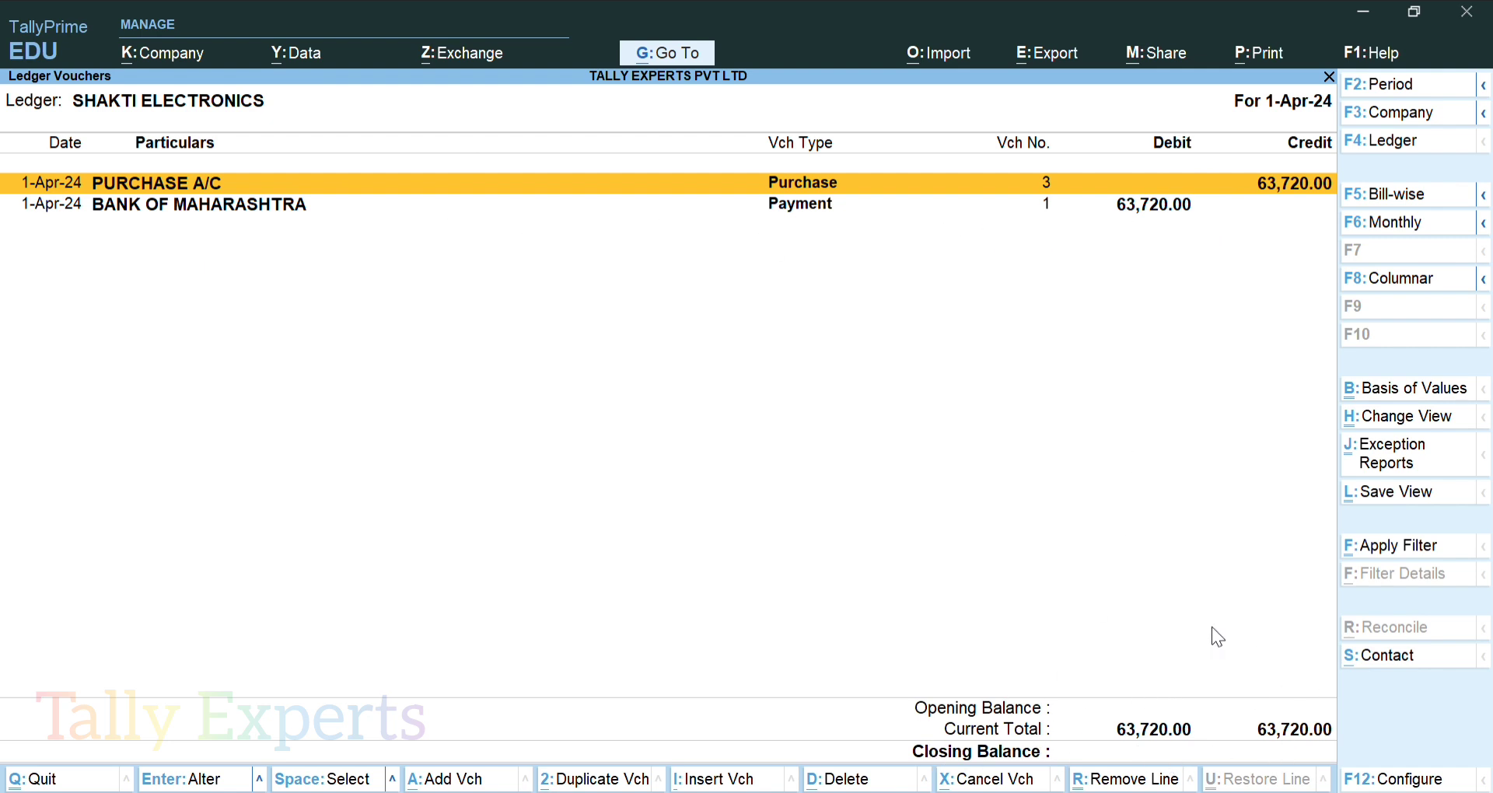
pyautogui.press('Escape')
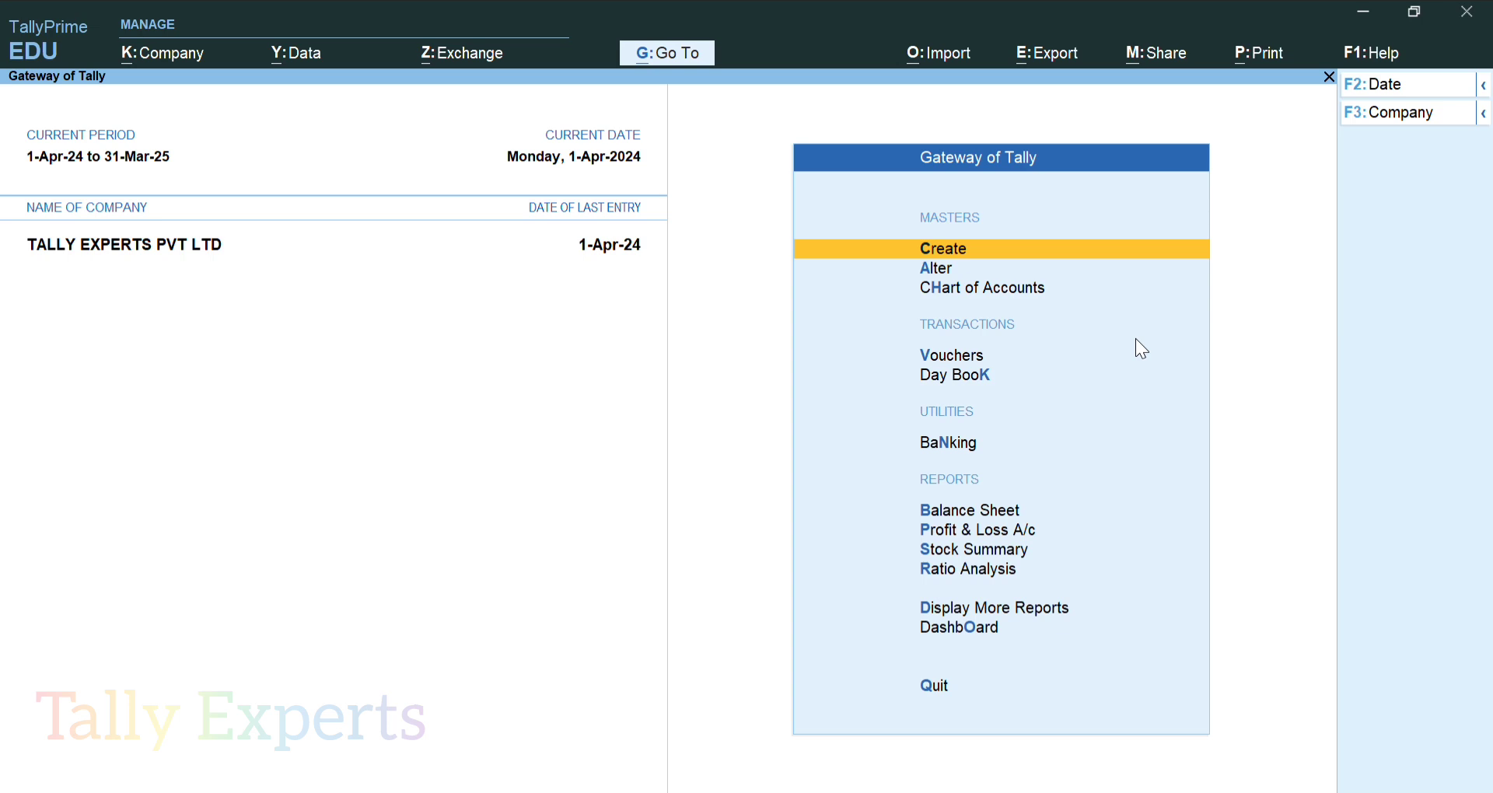
# Review the RAMESH ledger report (36,580.00 closing balance) and return to Gateway of Tally
pyautogui.press('d')
pyautogui.press('a')
pyautogui.press('l')
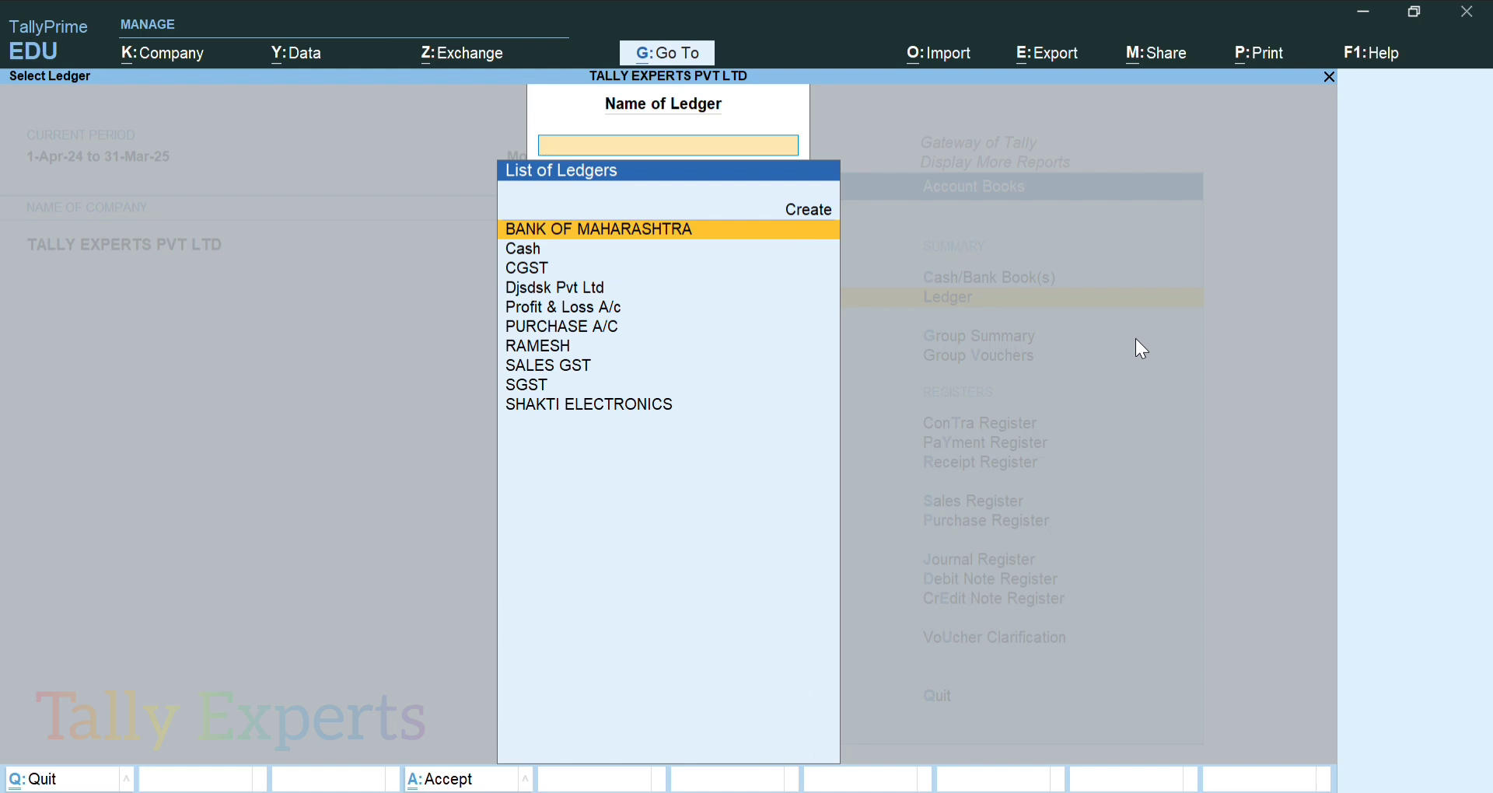
pyautogui.press('Down')
pyautogui.press('Down')
pyautogui.press('Down')
pyautogui.press('Down')
pyautogui.press('Down')
pyautogui.press('Down')
pyautogui.press('Return')
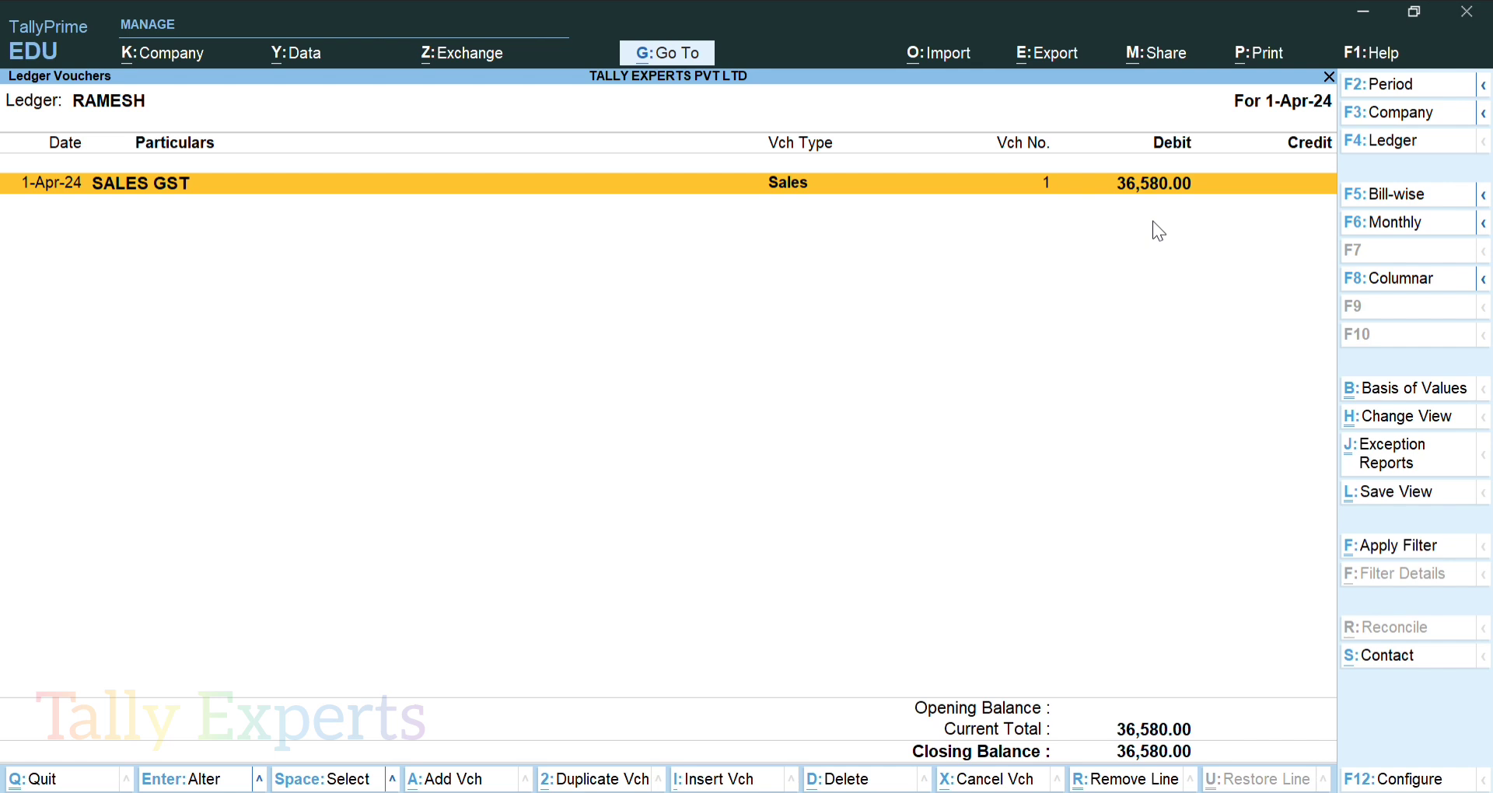
pyautogui.press('Escape')
pyautogui.press('Escape')
pyautogui.press('Escape')
pyautogui.press('Escape')
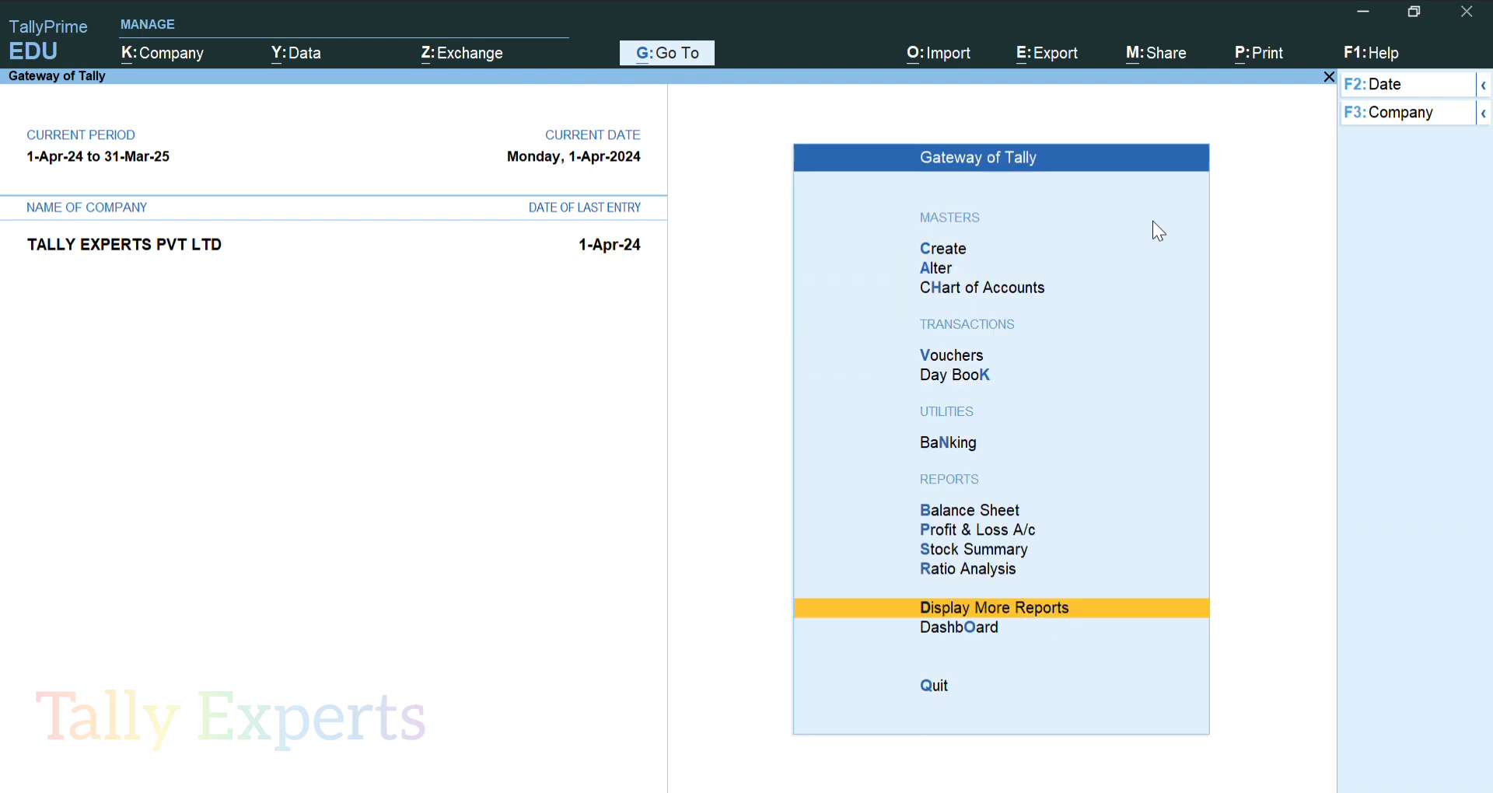
pyautogui.press('Home')
# Record a Receipt of 36,580 from RAMESH into BANK OF MAHARASHTRA
pyautogui.press('Down')
pyautogui.press('Down')
pyautogui.press('Down')
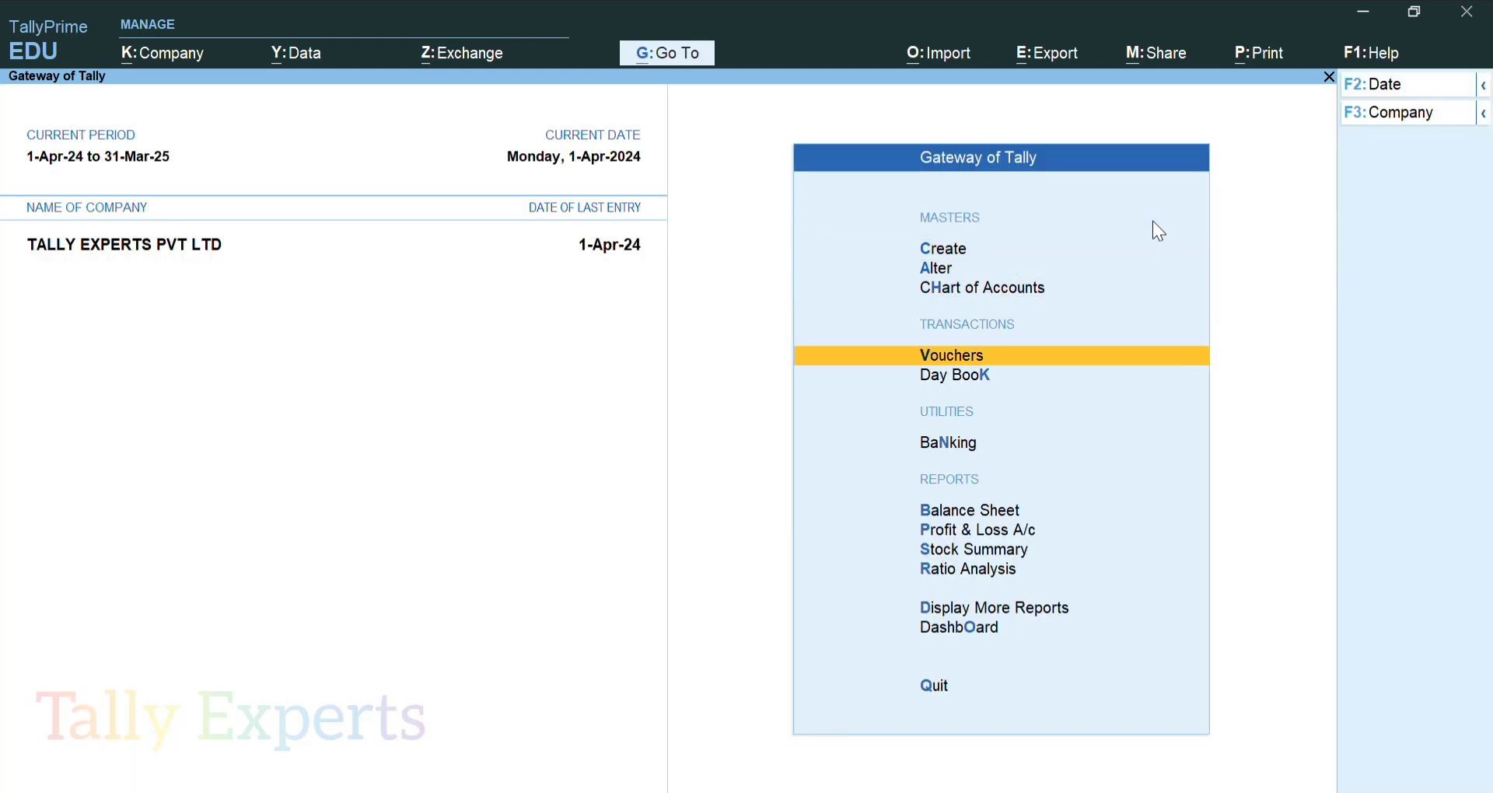
pyautogui.press('Up')
pyautogui.press('Down')
pyautogui.press('Return')
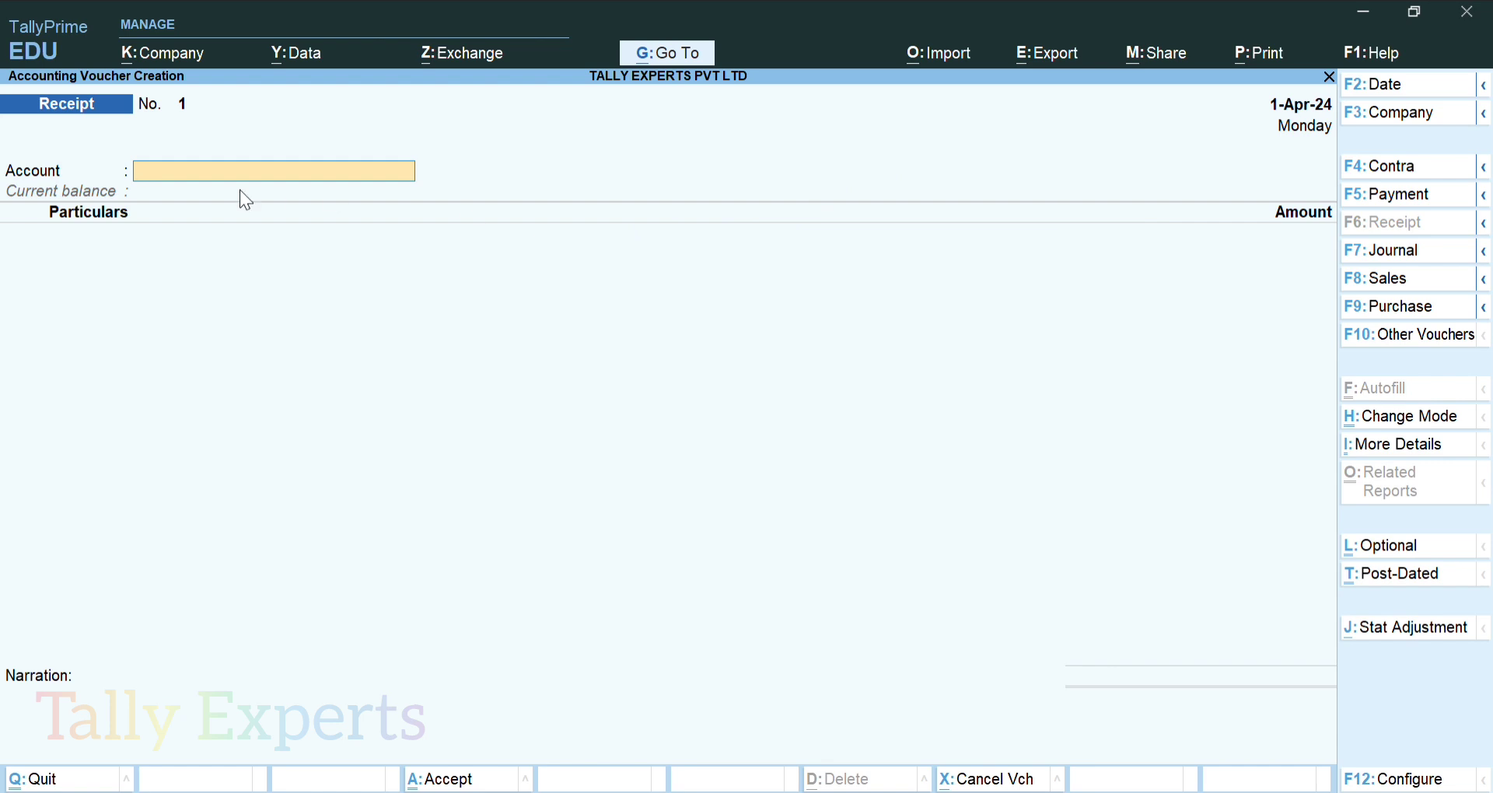
pyautogui.write('BAN')
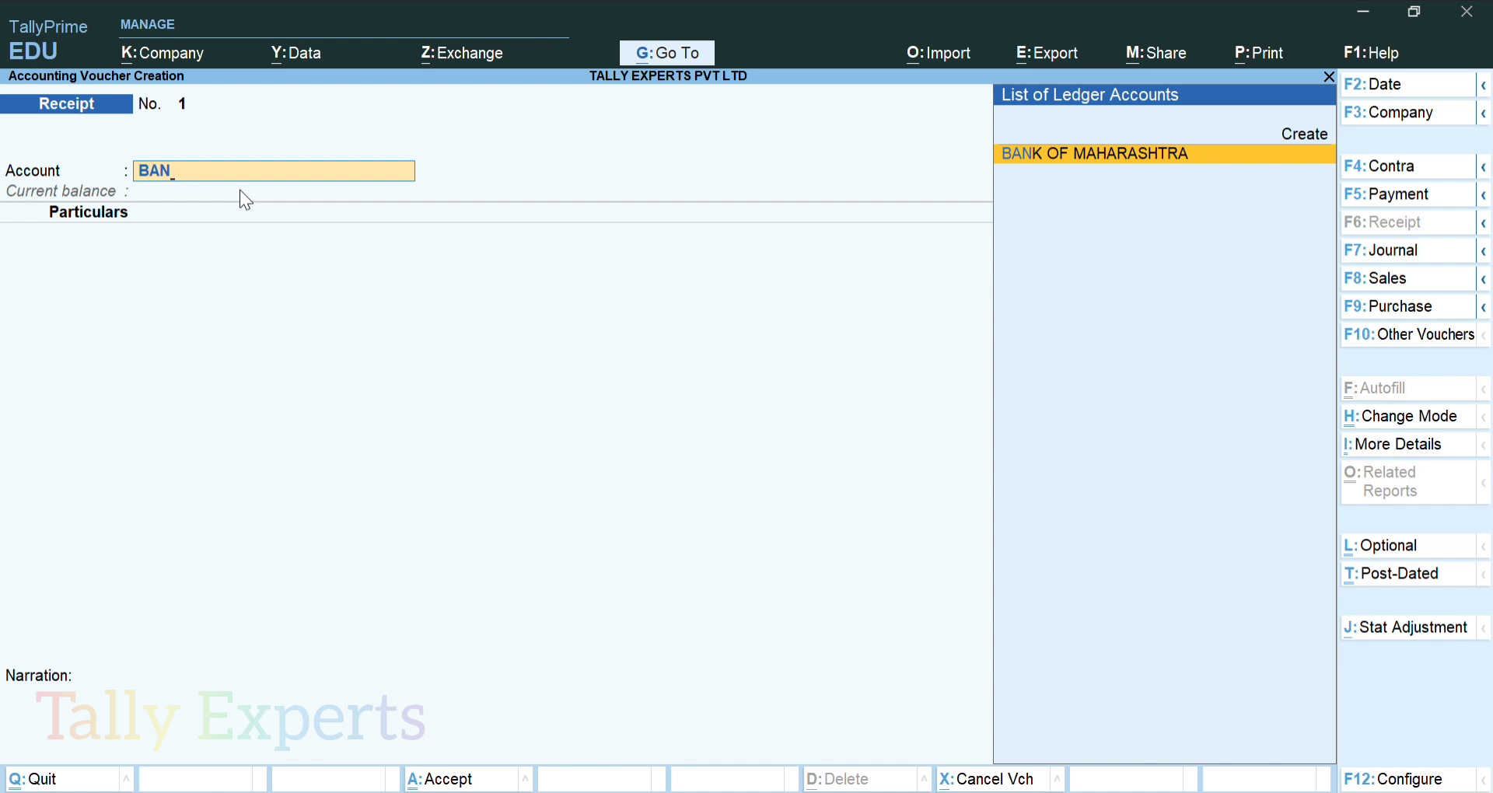
pyautogui.press('Return')
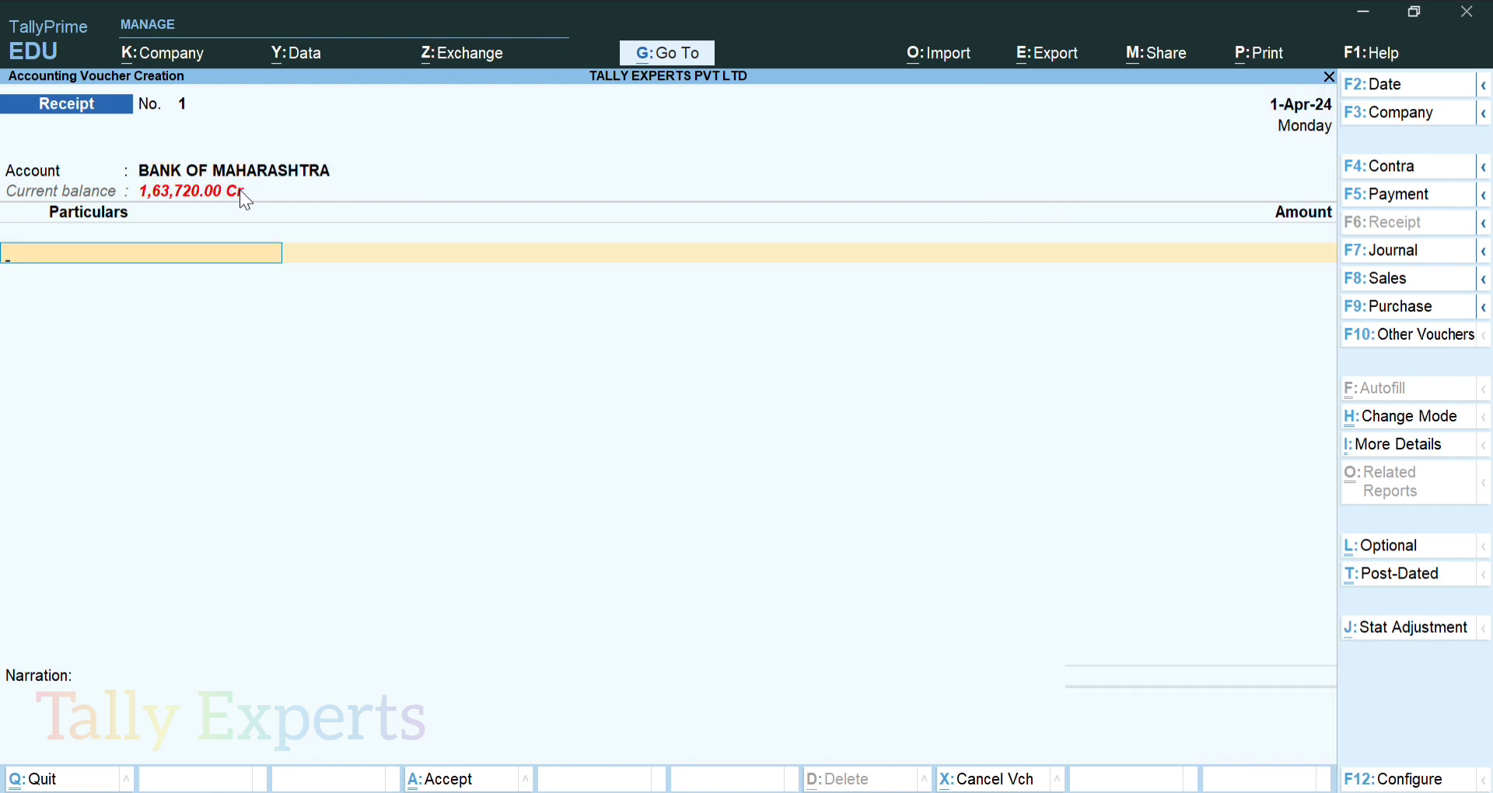
pyautogui.write('RAME')
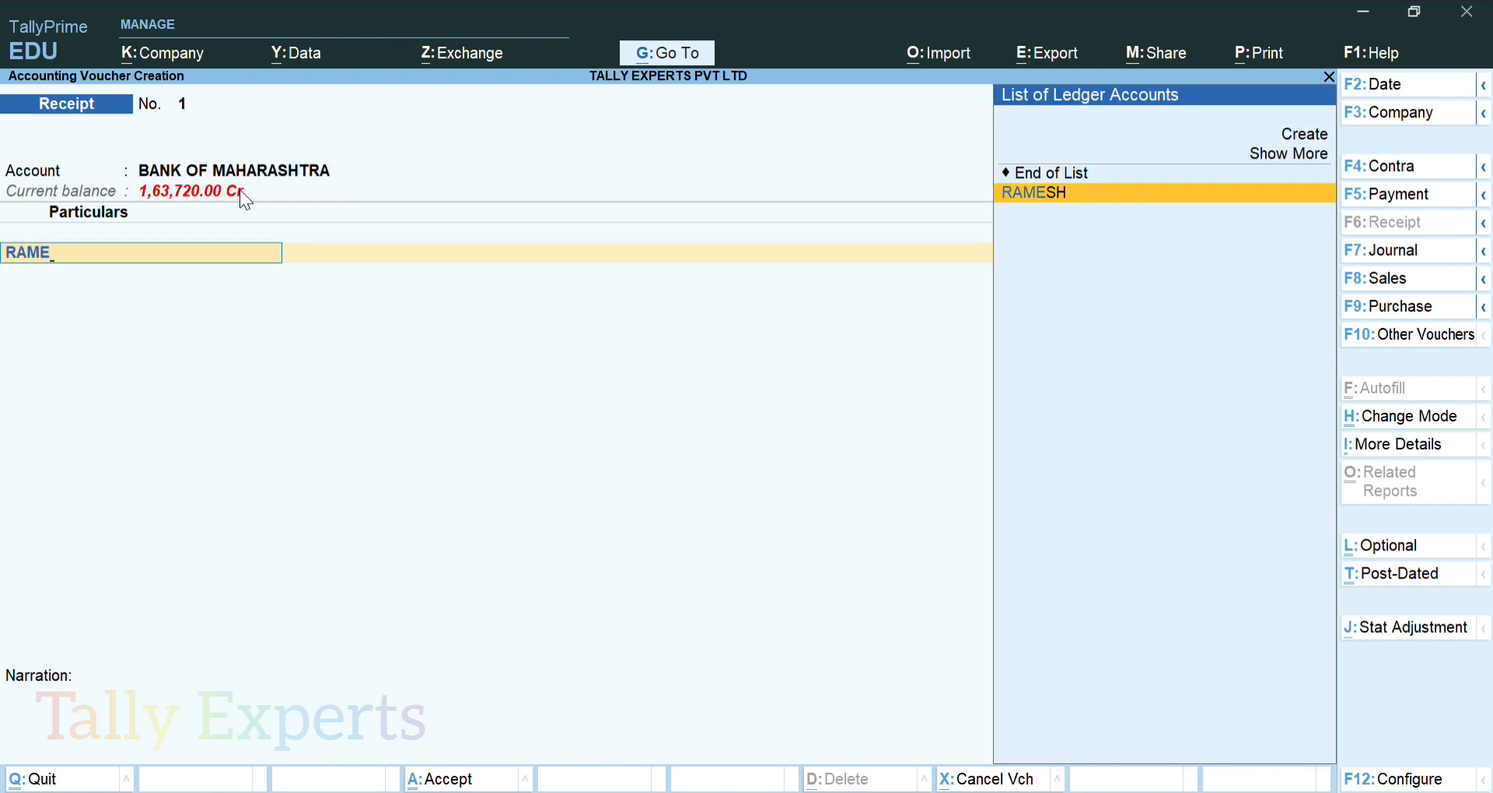
pyautogui.press('Return')
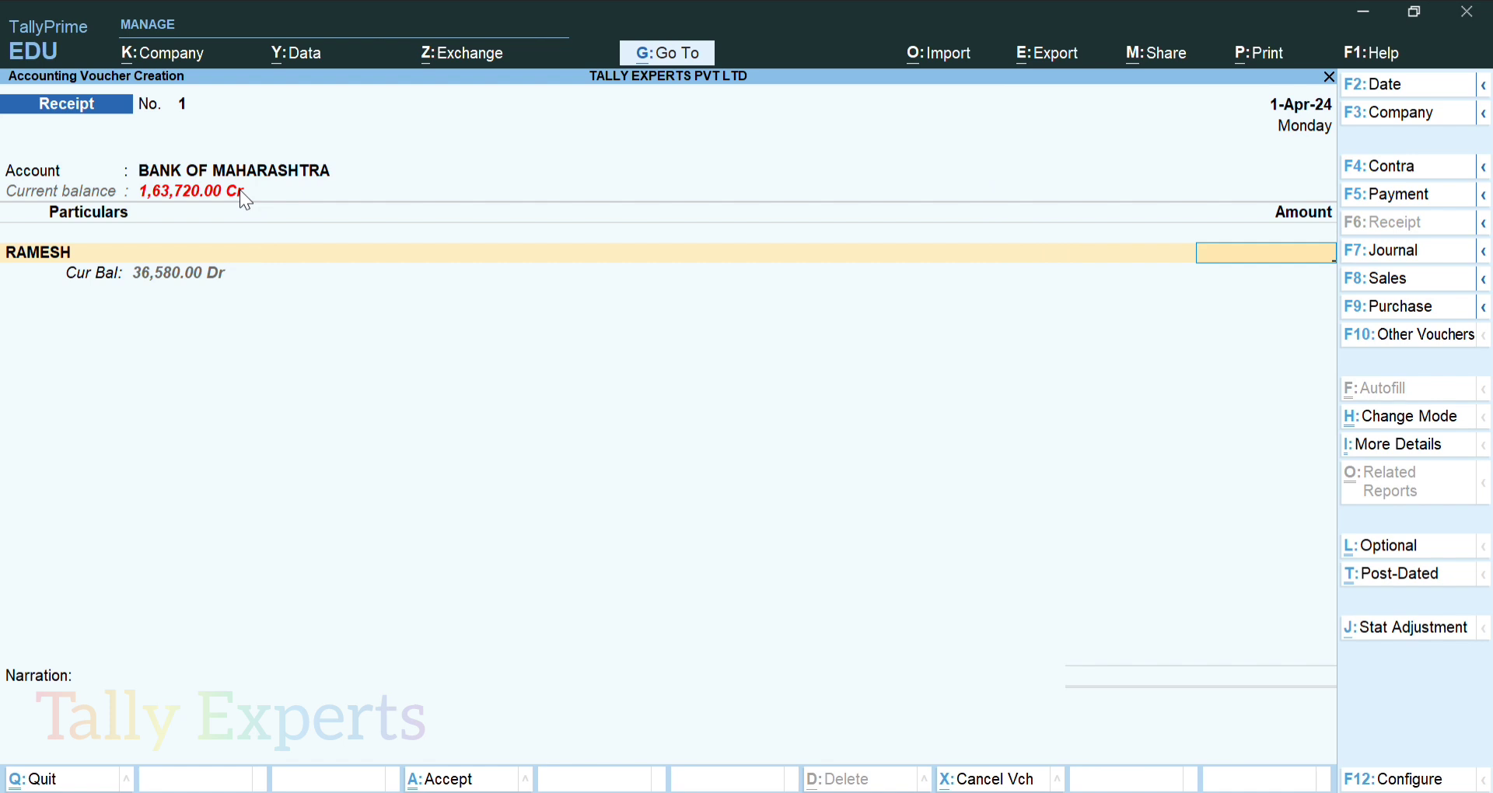
pyautogui.write('36580')
pyautogui.press('Return')
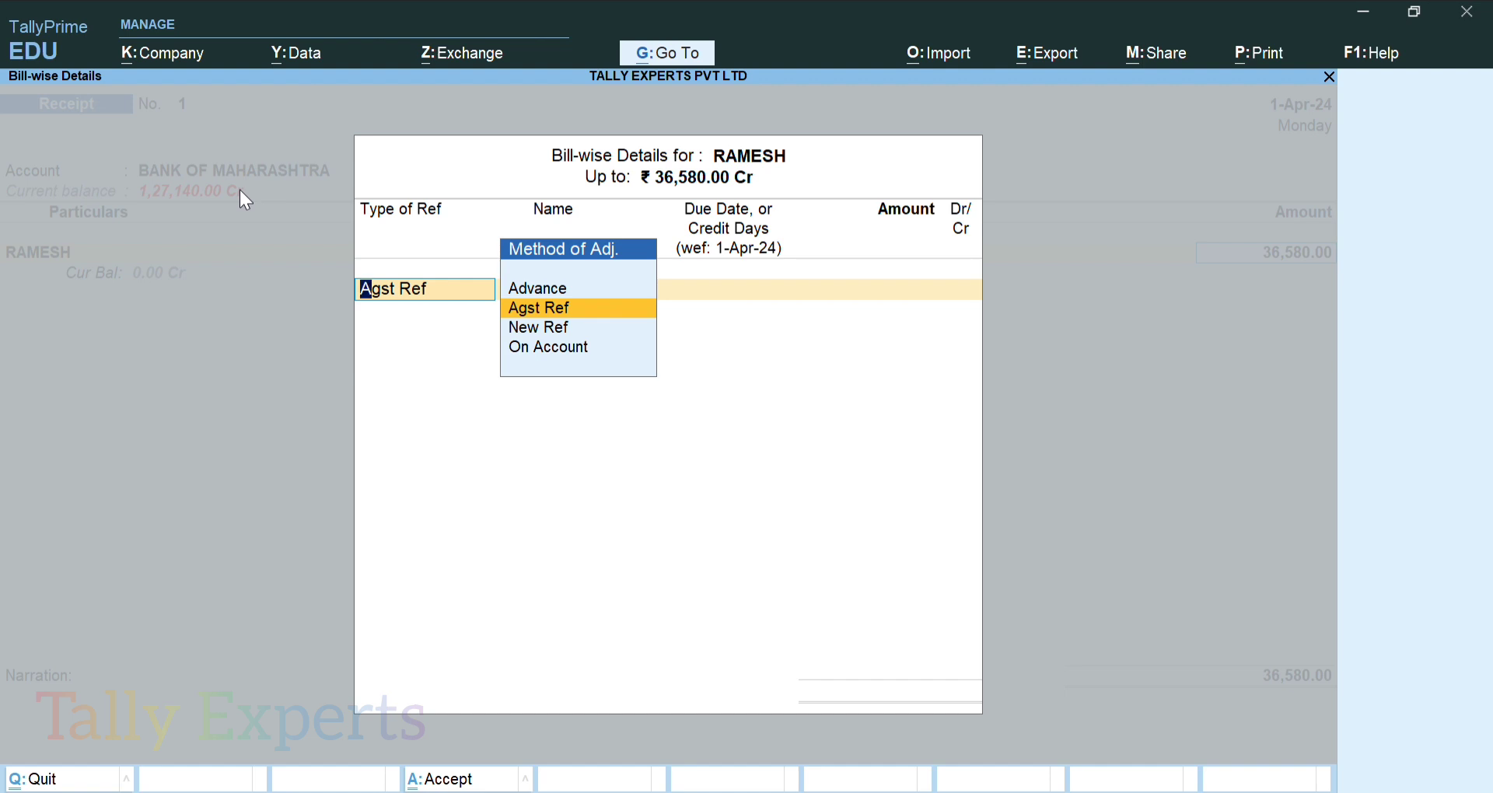
# Adjust RAMESH's 36,580.00 receipt as Agst Ref against pending bill 1 in full
pyautogui.press('Return')
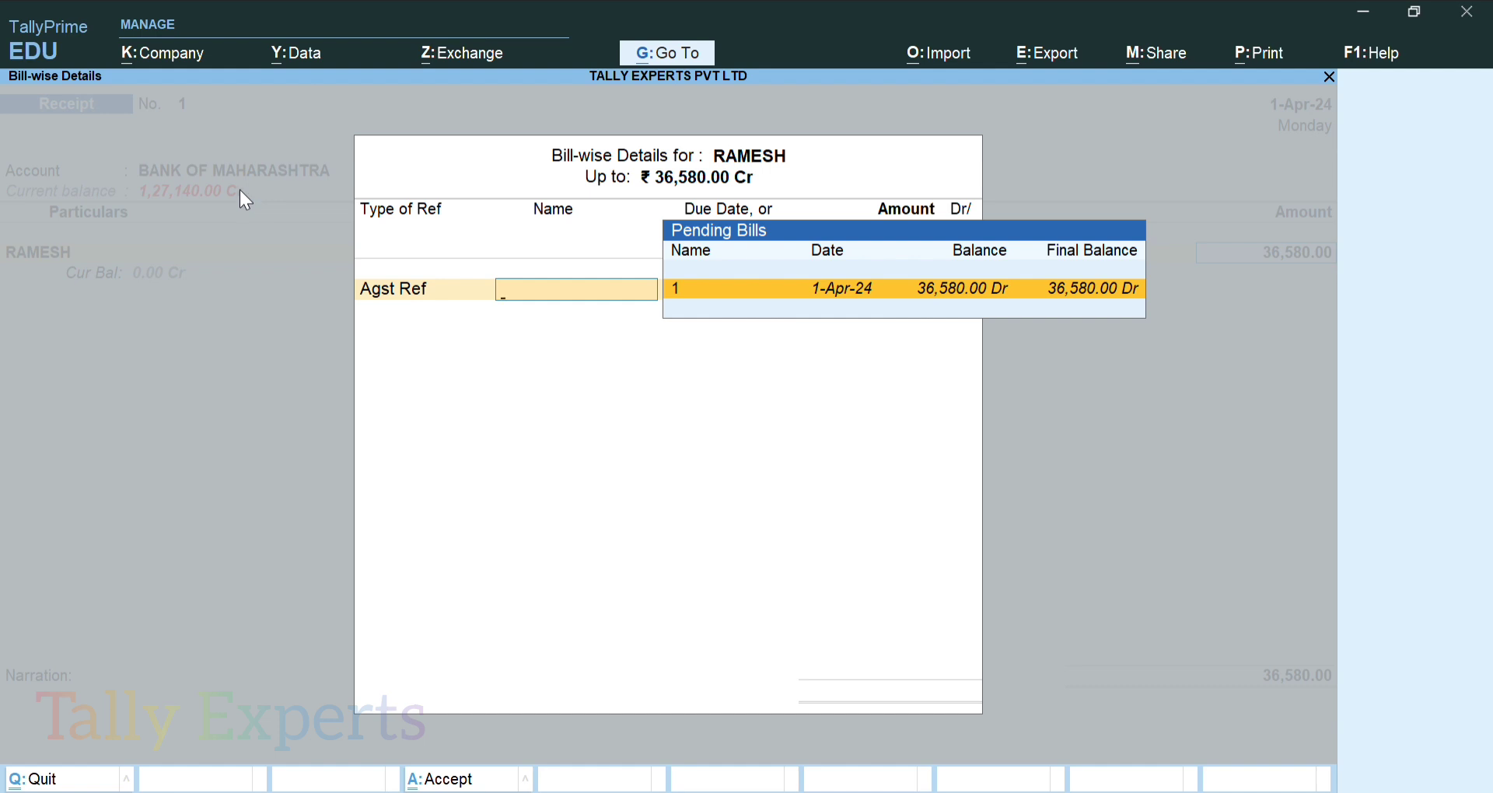
pyautogui.press('Return')
pyautogui.press('Return')
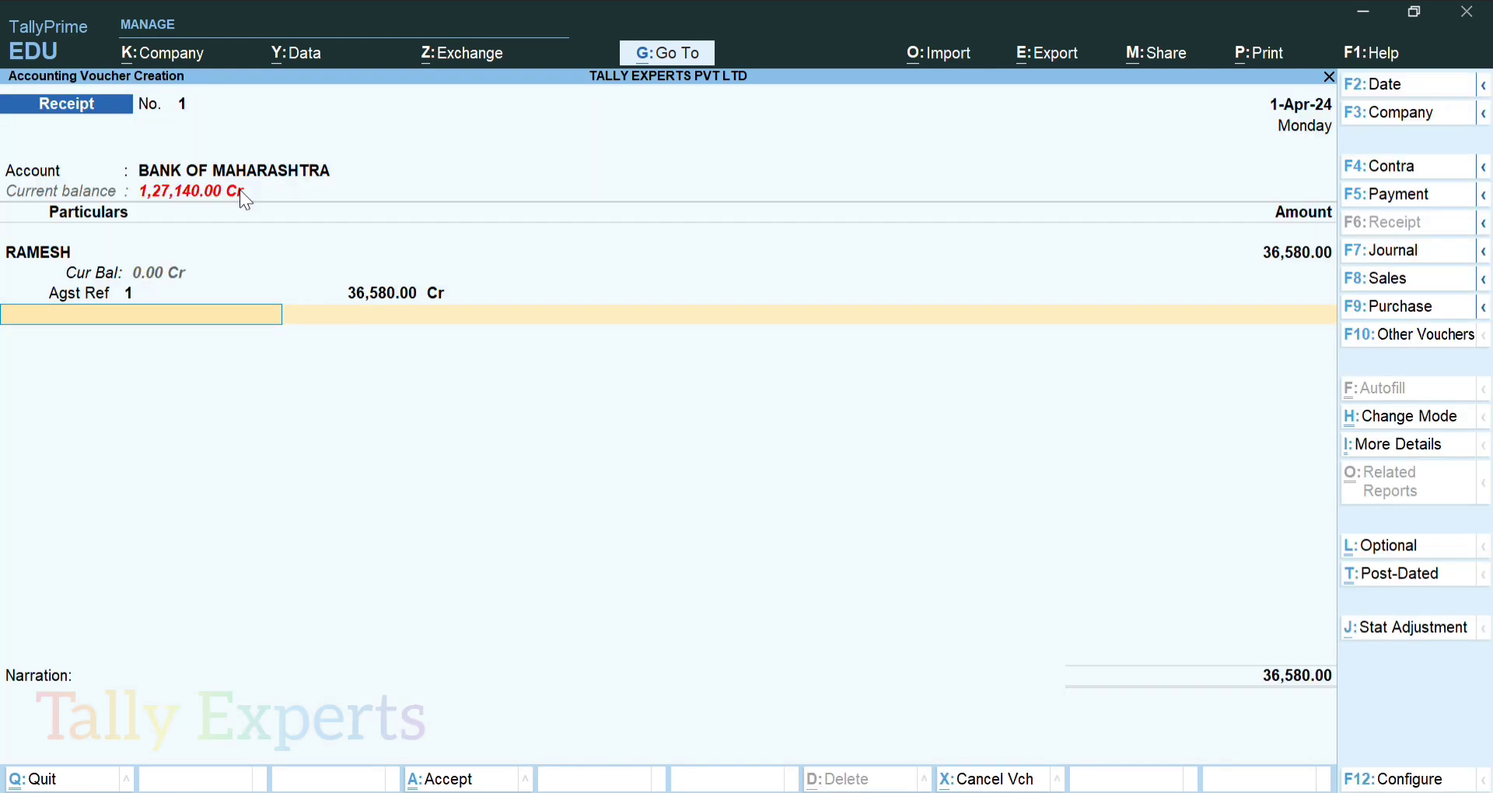
pyautogui.press('Return')
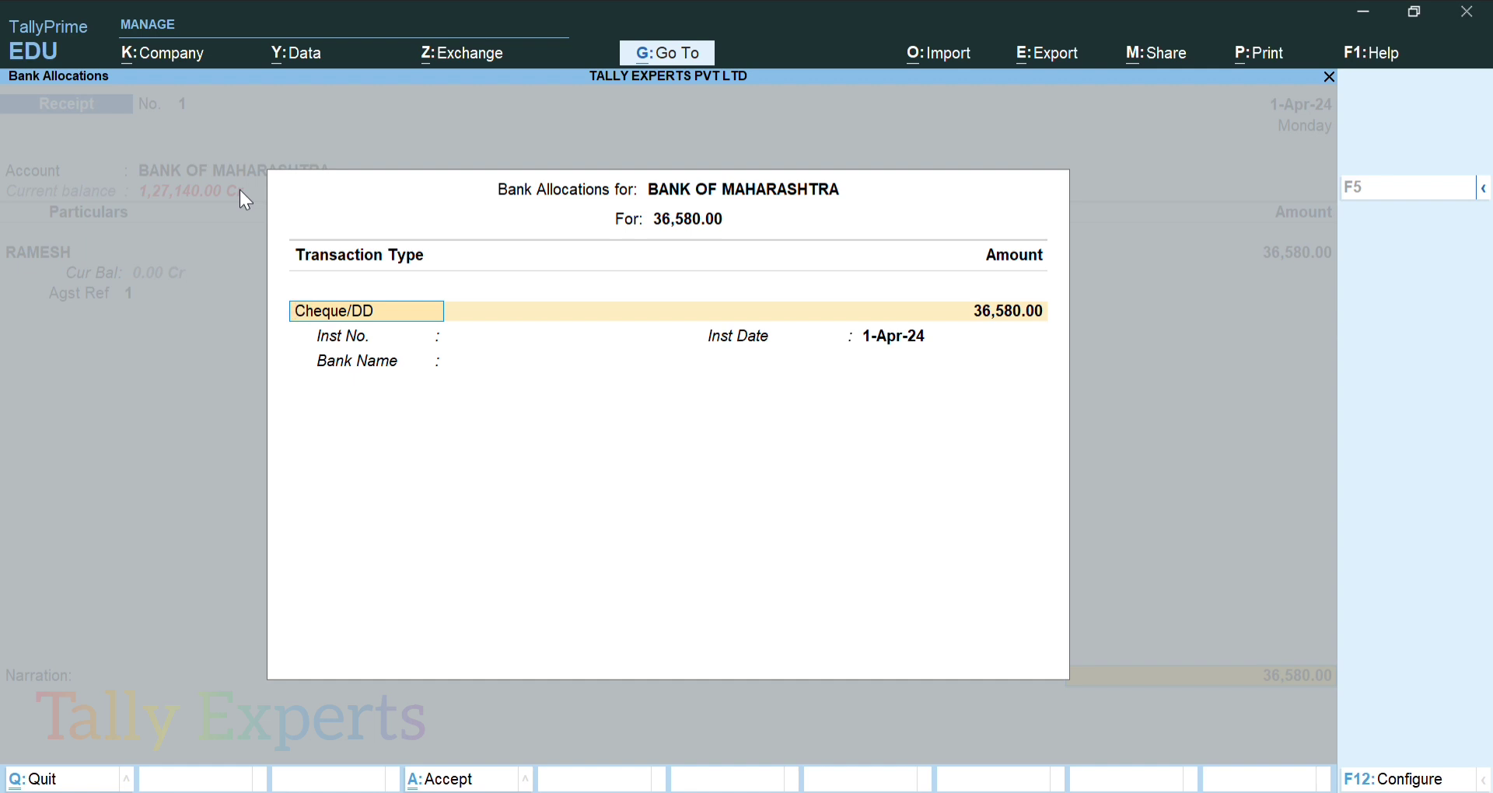
# Set the BANK OF MAHARASHTRA allocation to e-Fund Transfer for 36,580.00
pyautogui.write('Che')
pyautogui.press('BackSpace')
pyautogui.press('BackSpace')
pyautogui.press('BackSpace')
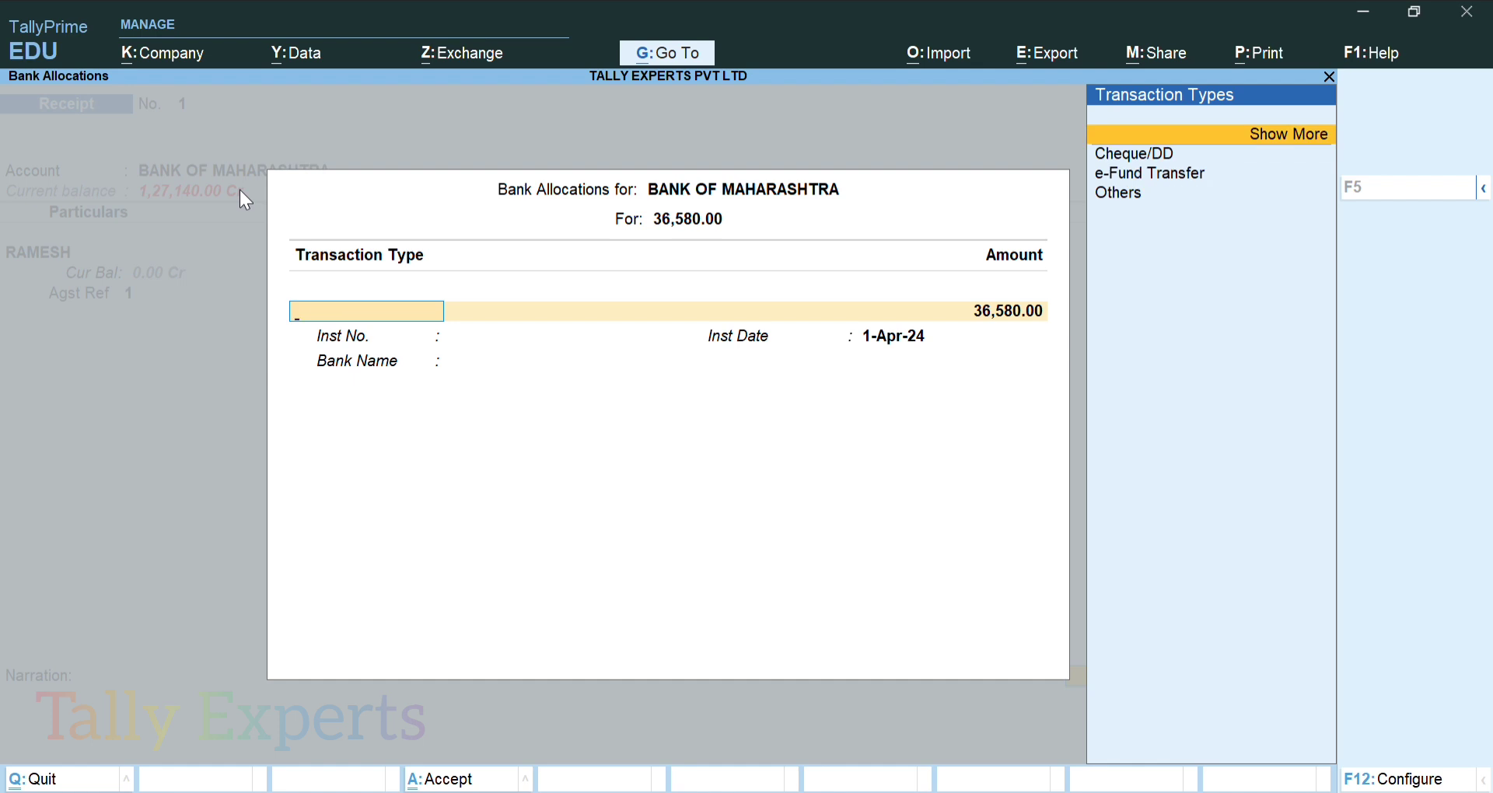
pyautogui.press('Down')
pyautogui.press('Down')
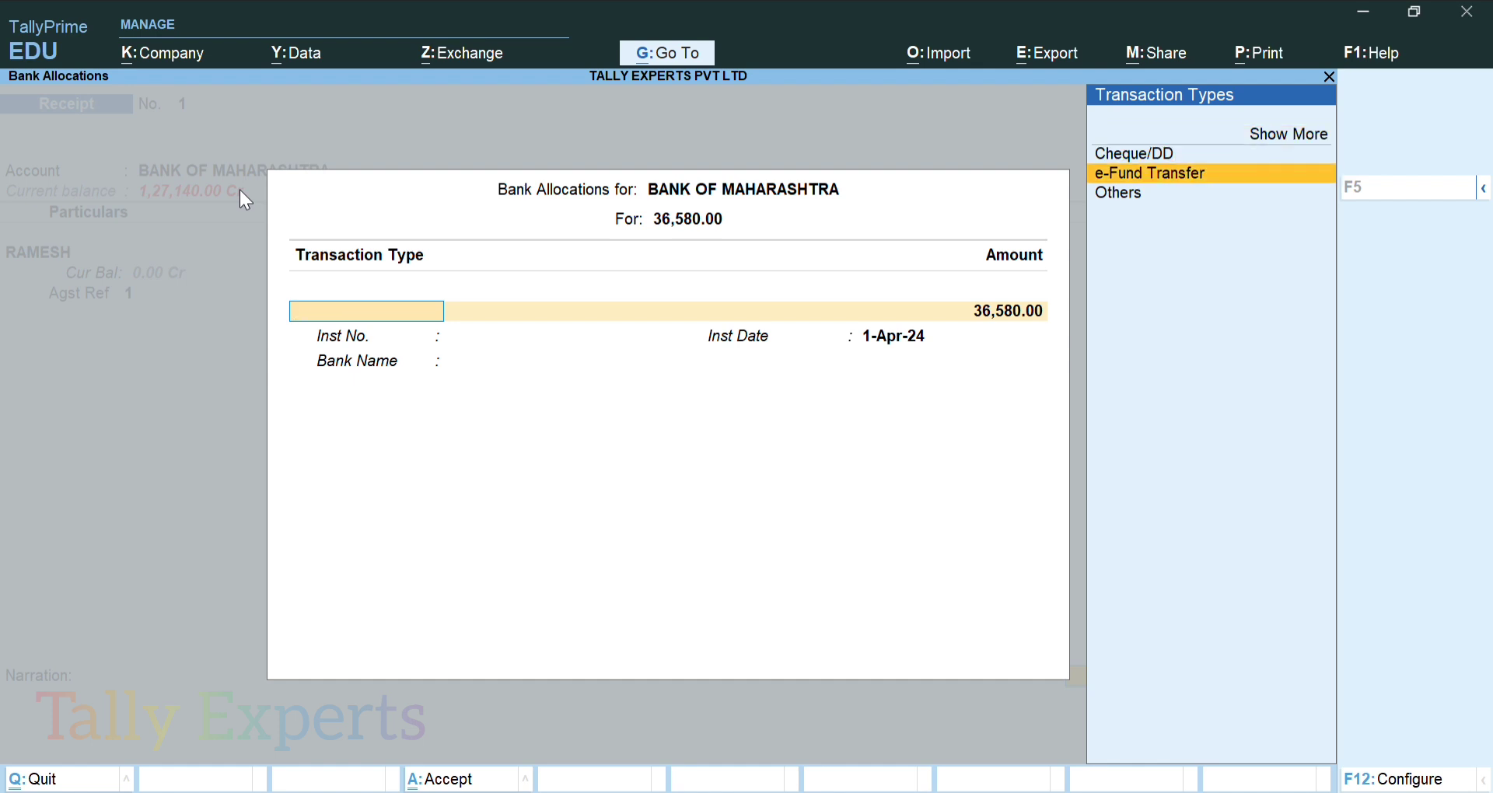
pyautogui.press('Down')
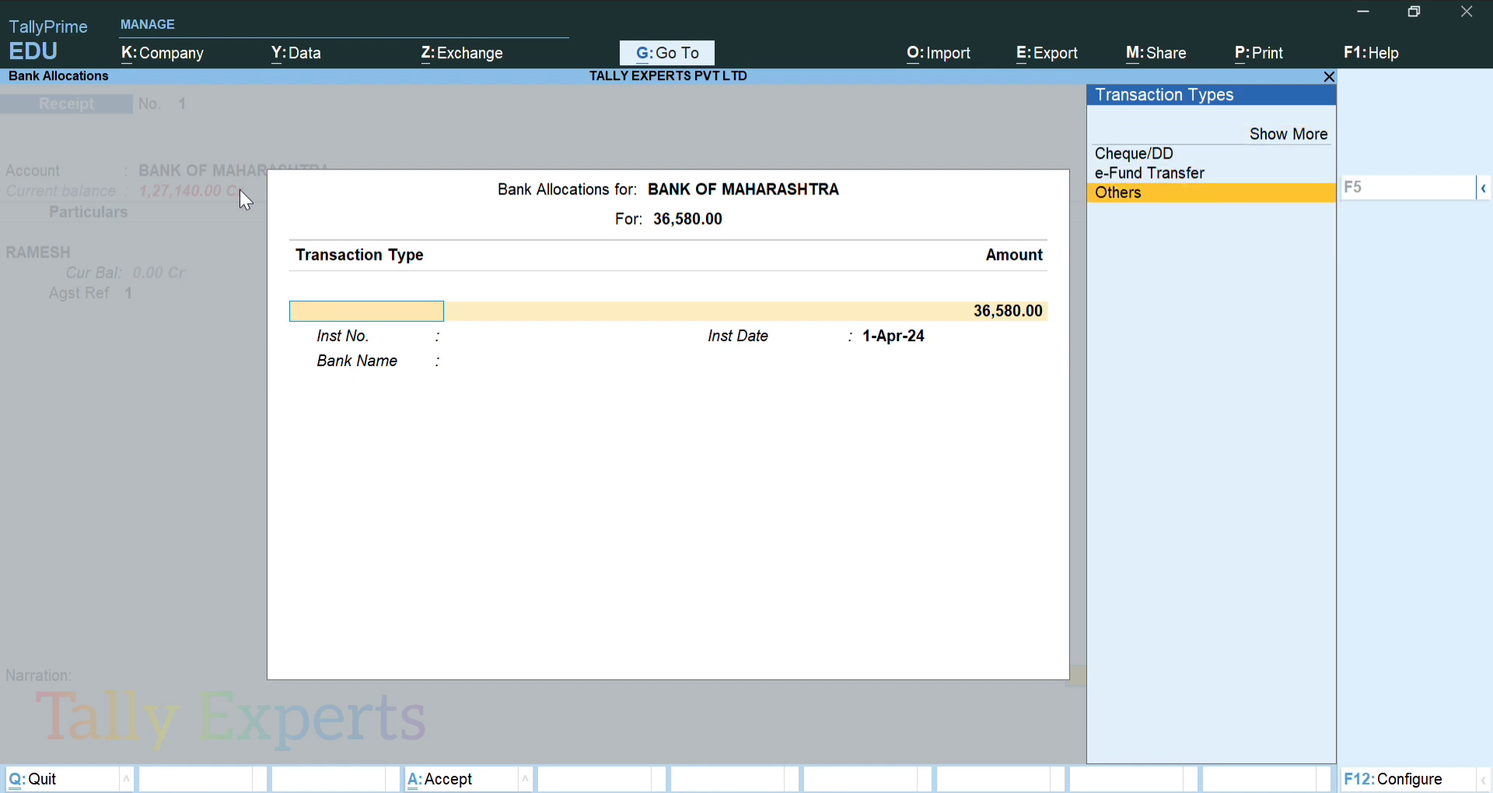
pyautogui.press('Up')
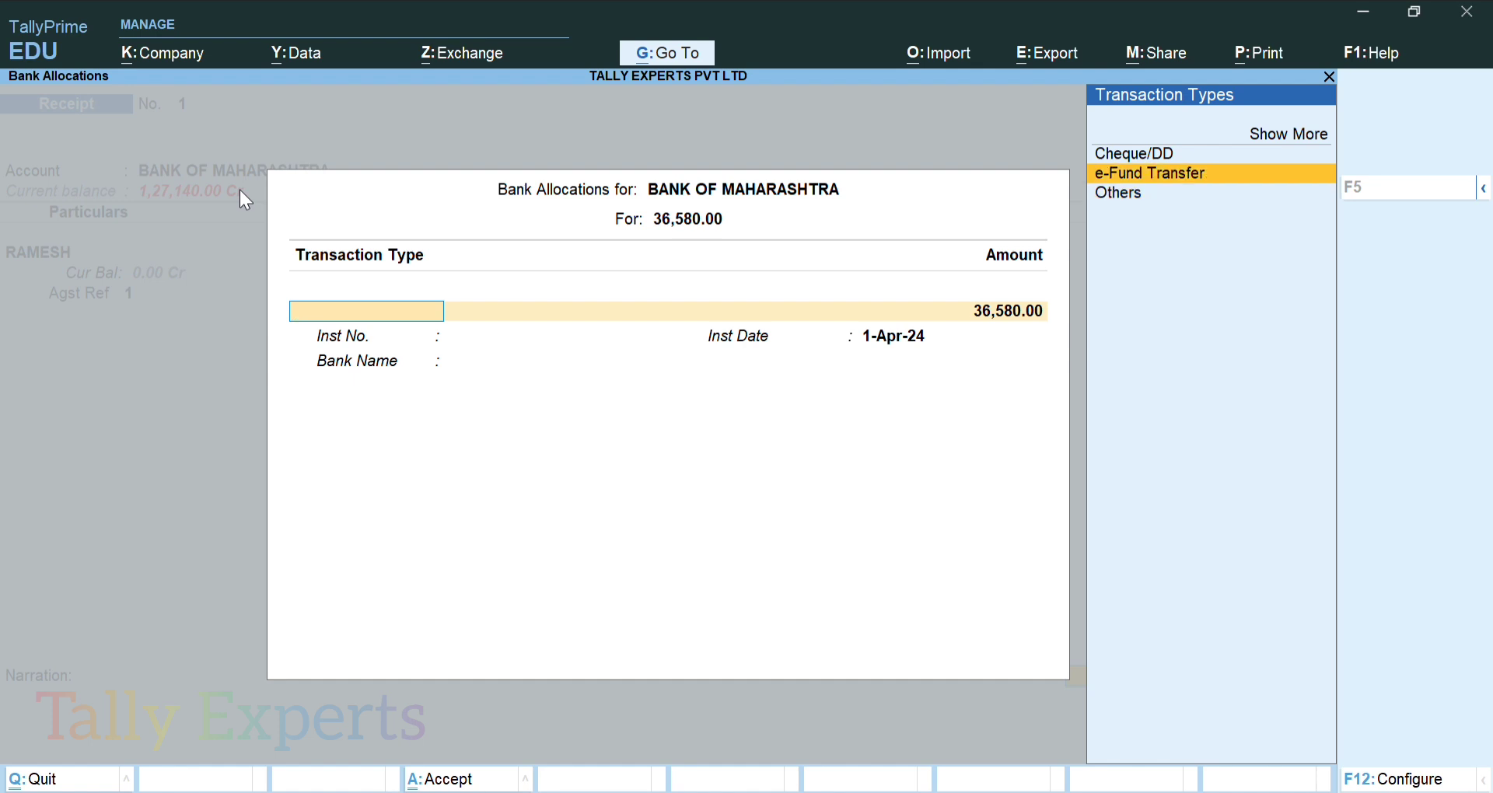
pyautogui.press('Return')
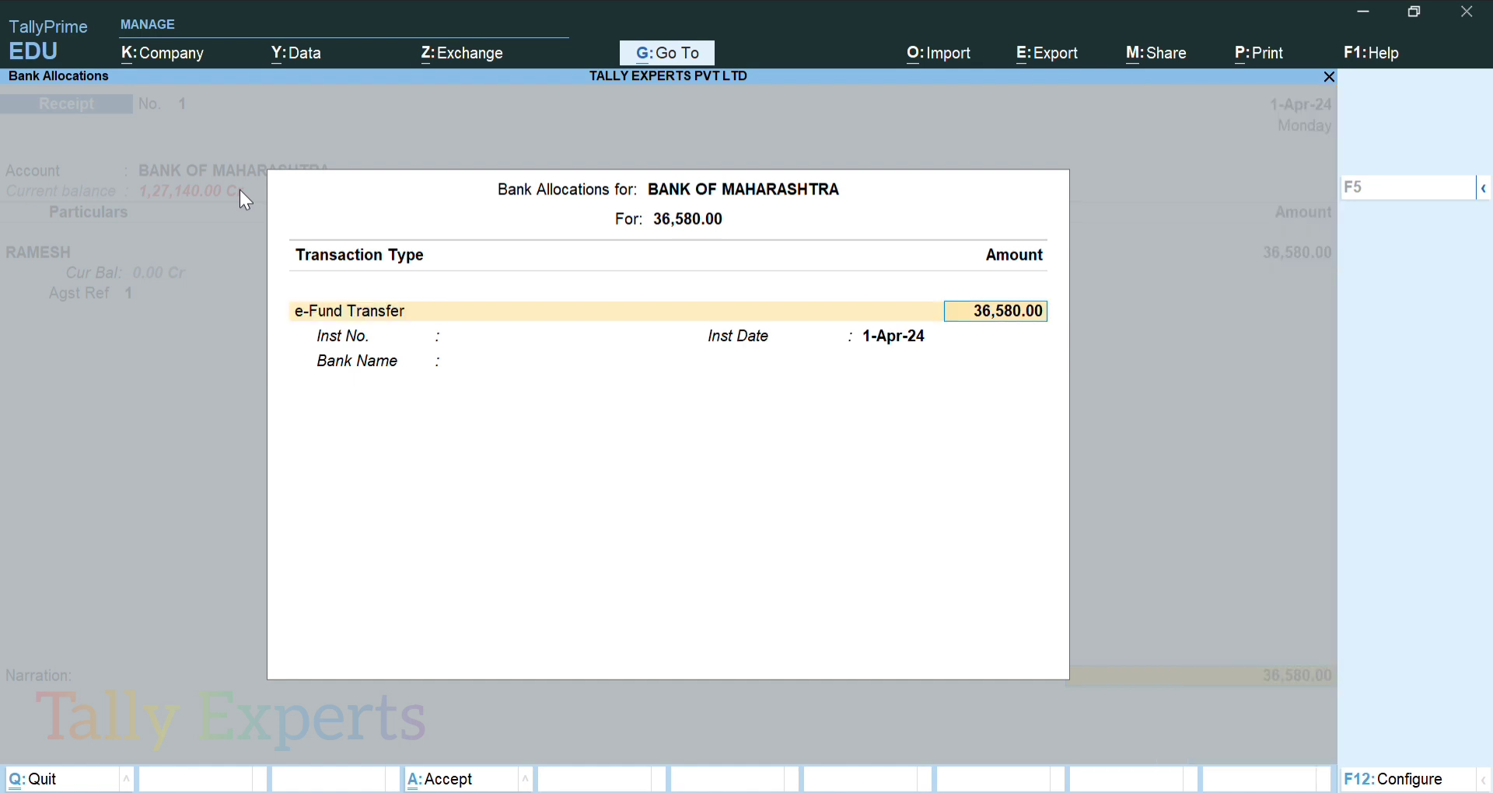
pyautogui.press('Return')
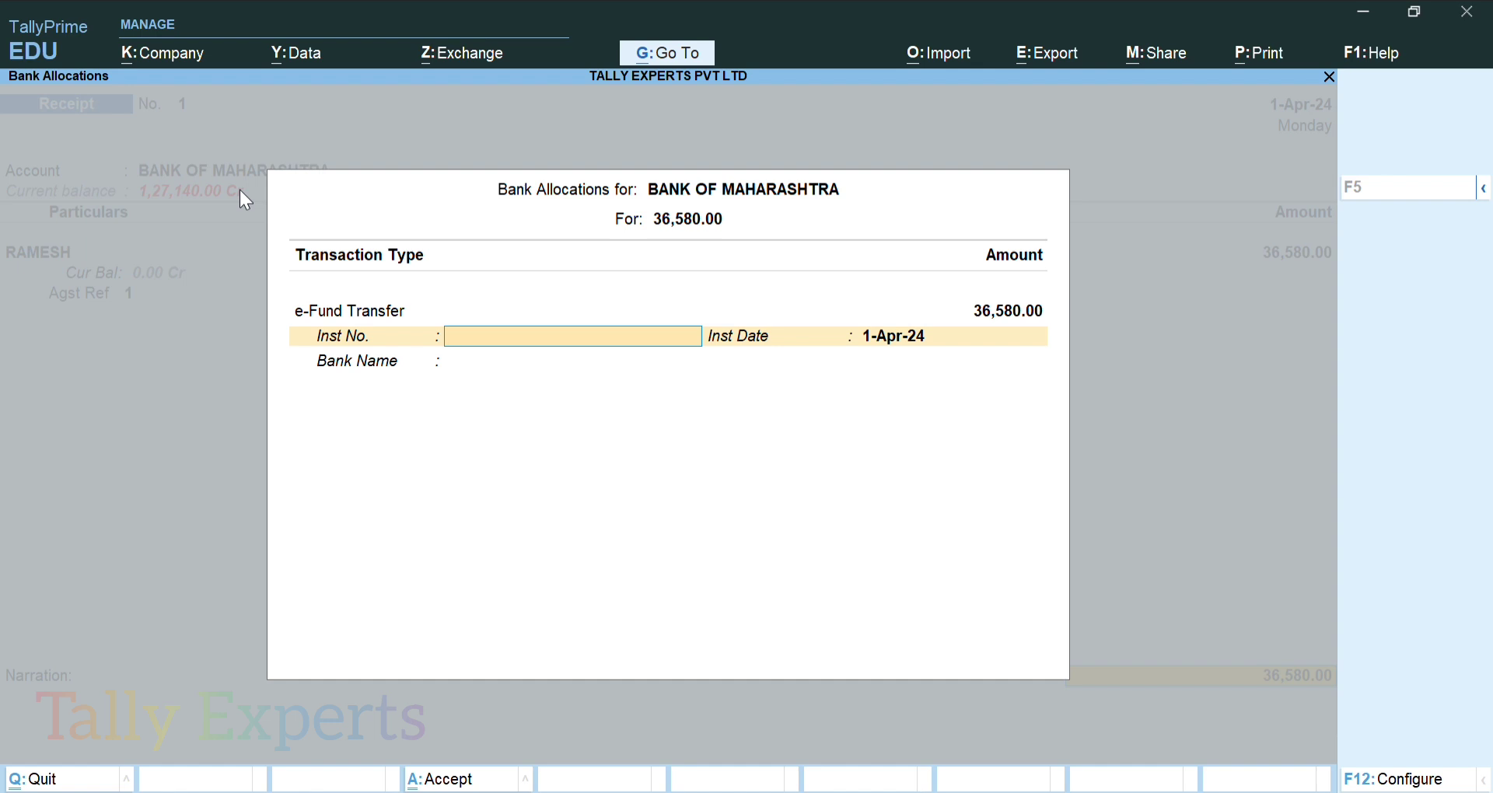
# Enter instrument number INS748744, finish the bank allocation, and accept the receipt voucher
pyautogui.write('INS748744')
pyautogui.press('Return')
pyautogui.press('Return')
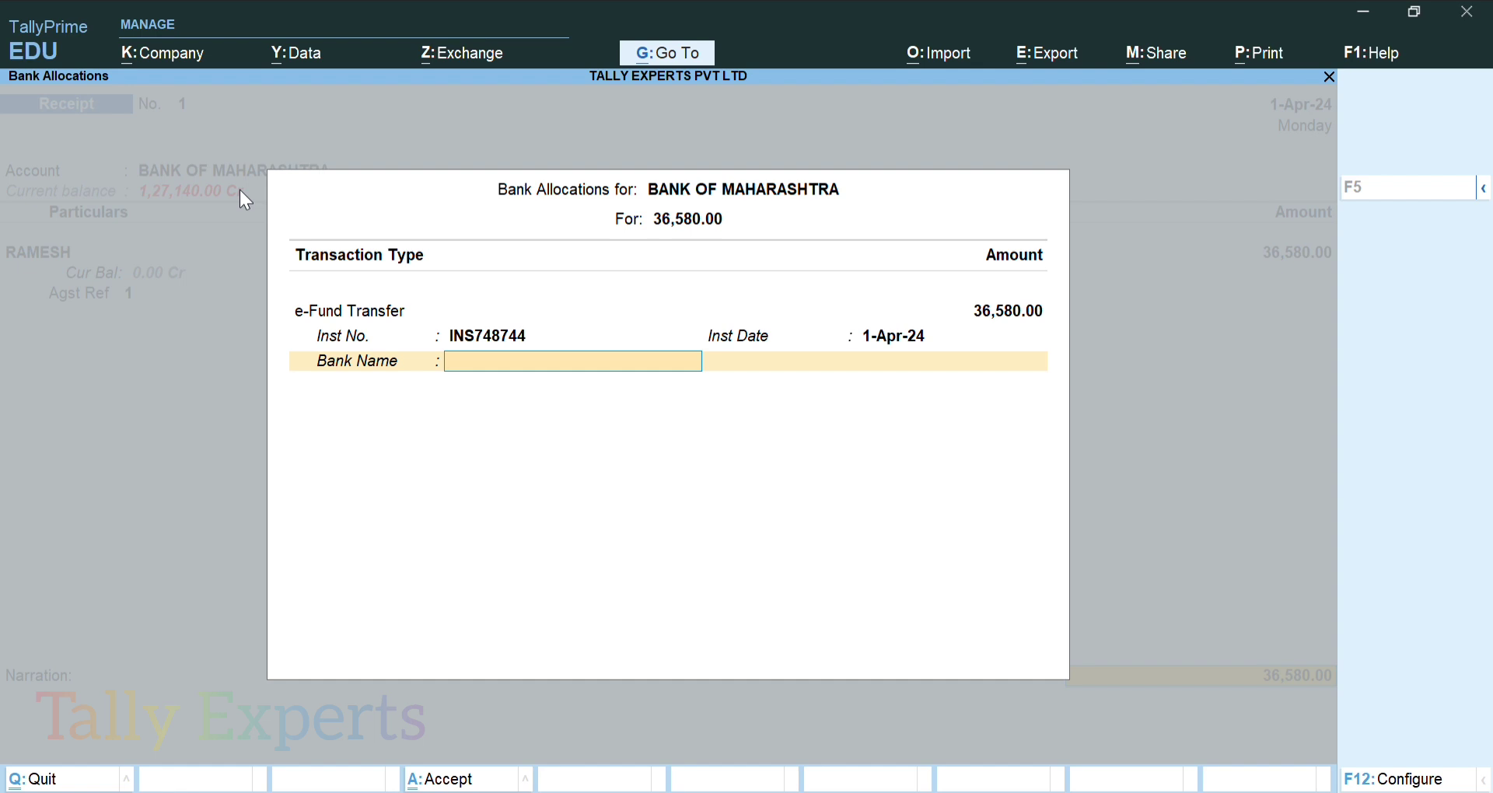
pyautogui.press('Return')
pyautogui.press('Return')
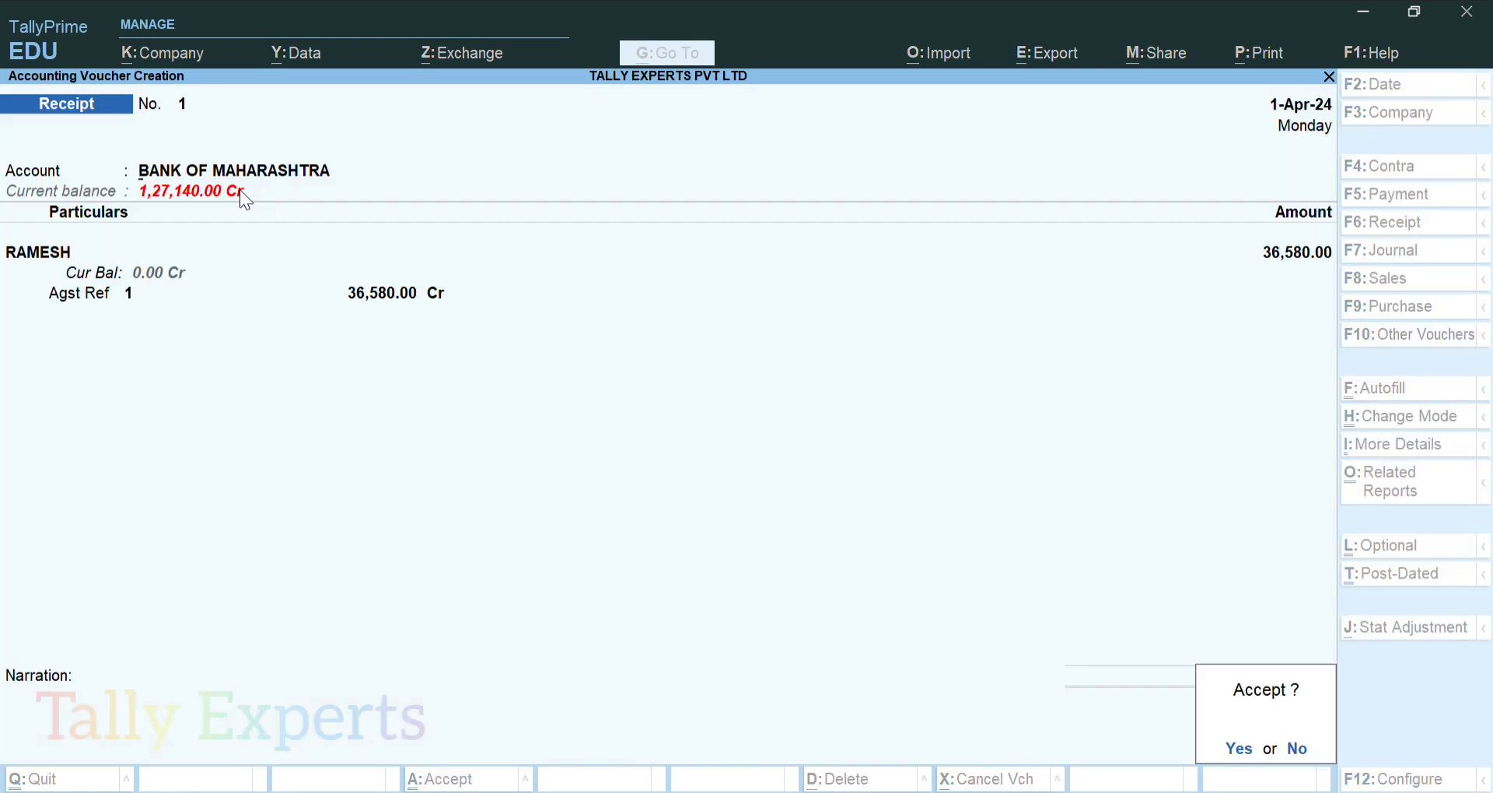
pyautogui.press('Return')
# Review RAMESH's ledger showing the 36,580.00 receipt, then return to Gateway of Tally
pyautogui.press('Escape')
pyautogui.write('d')
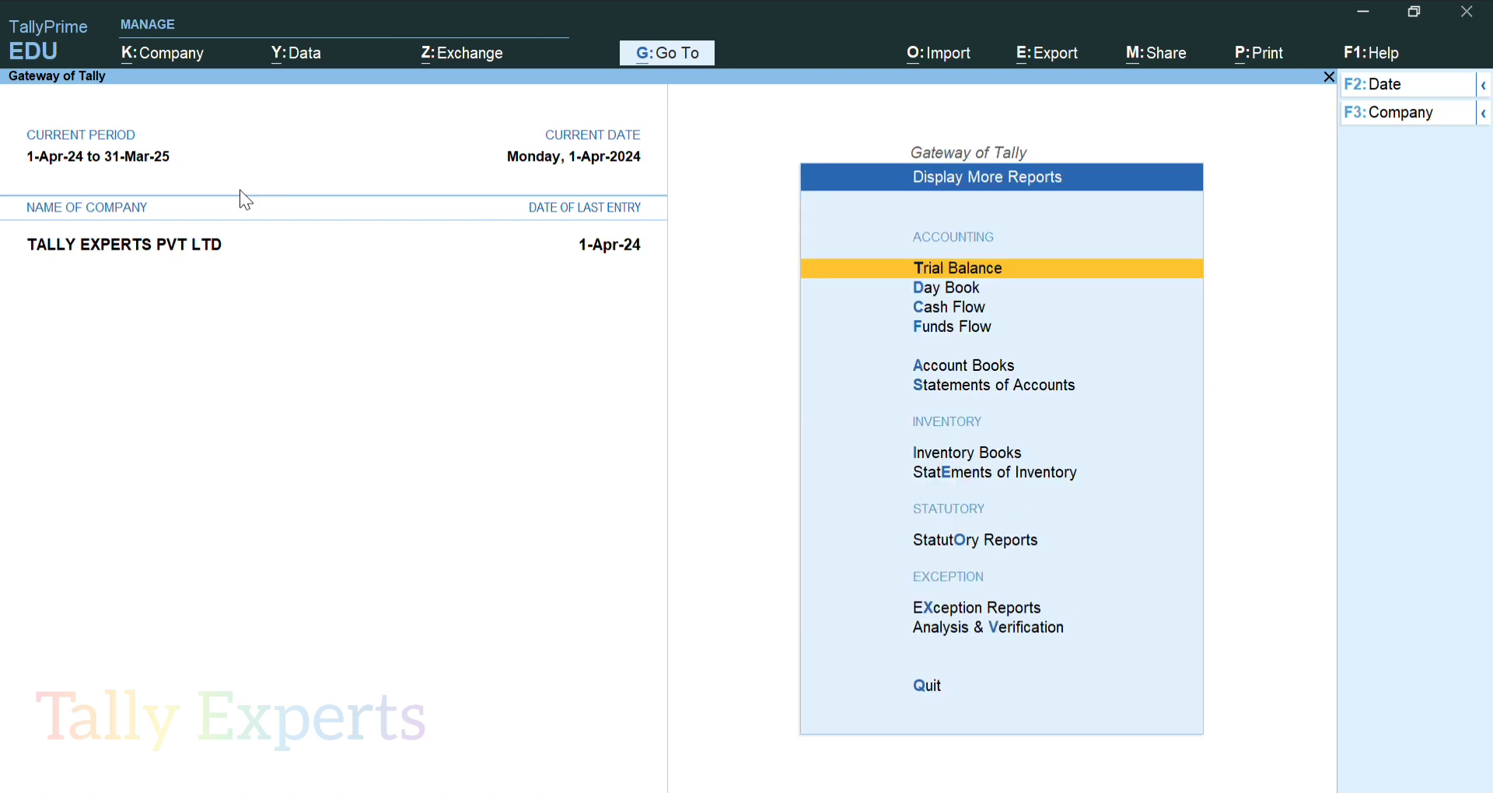
pyautogui.write('alRAM')
pyautogui.press('Return')
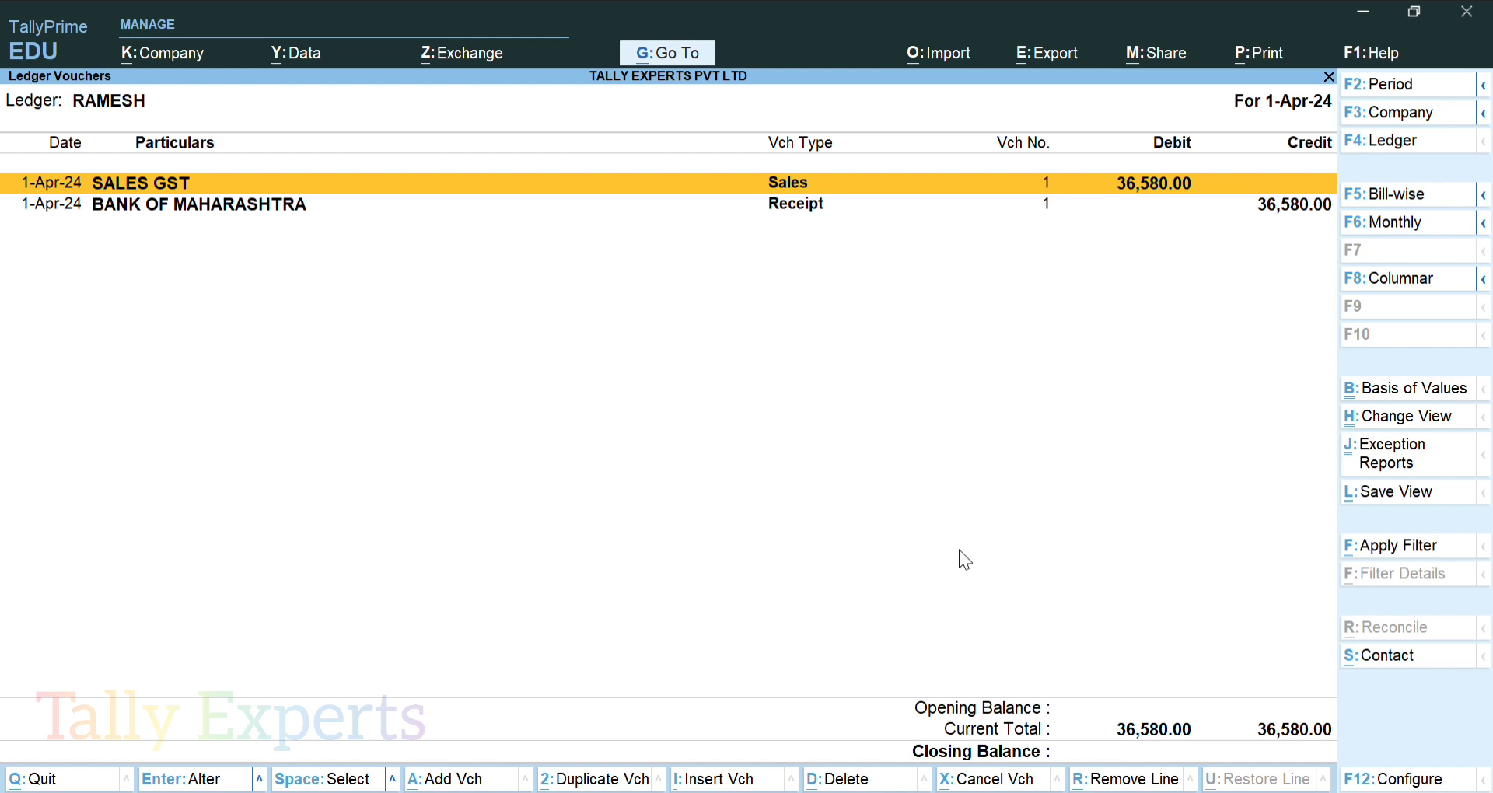
pyautogui.press('Escape')
pyautogui.press('Escape')
pyautogui.press('Escape')
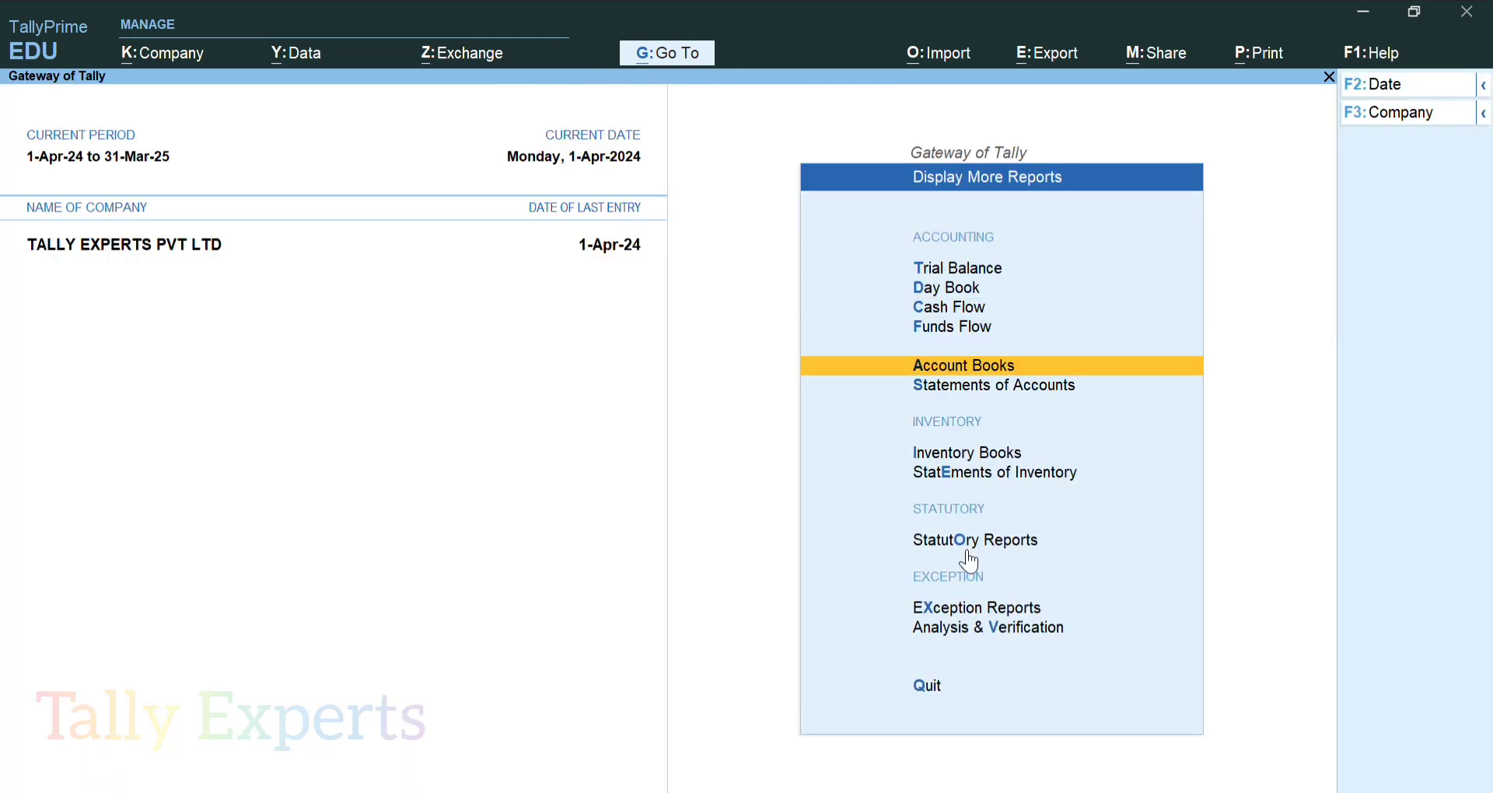
pyautogui.press('Escape')
pyautogui.press('Escape')
pyautogui.press('Escape')
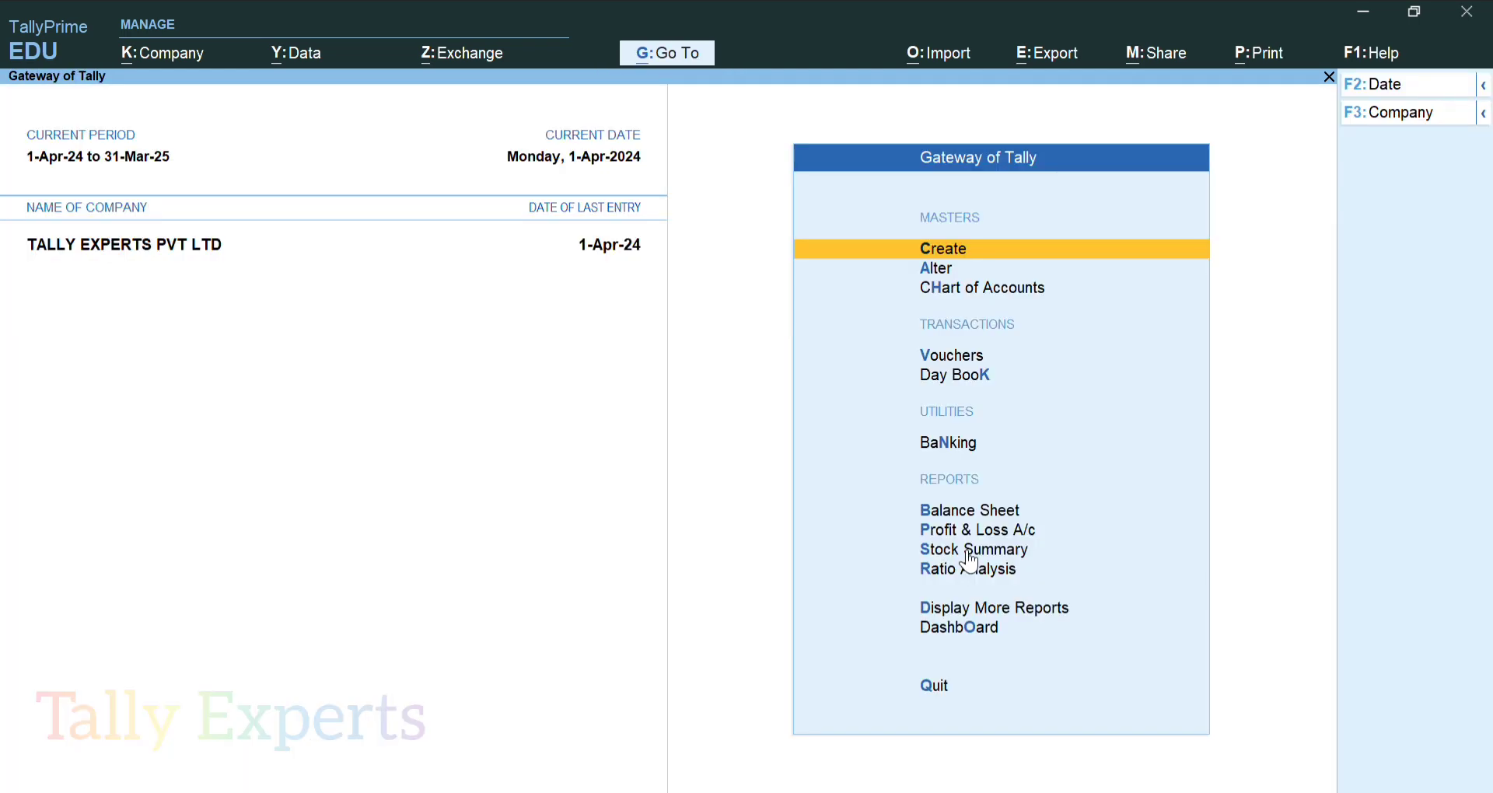